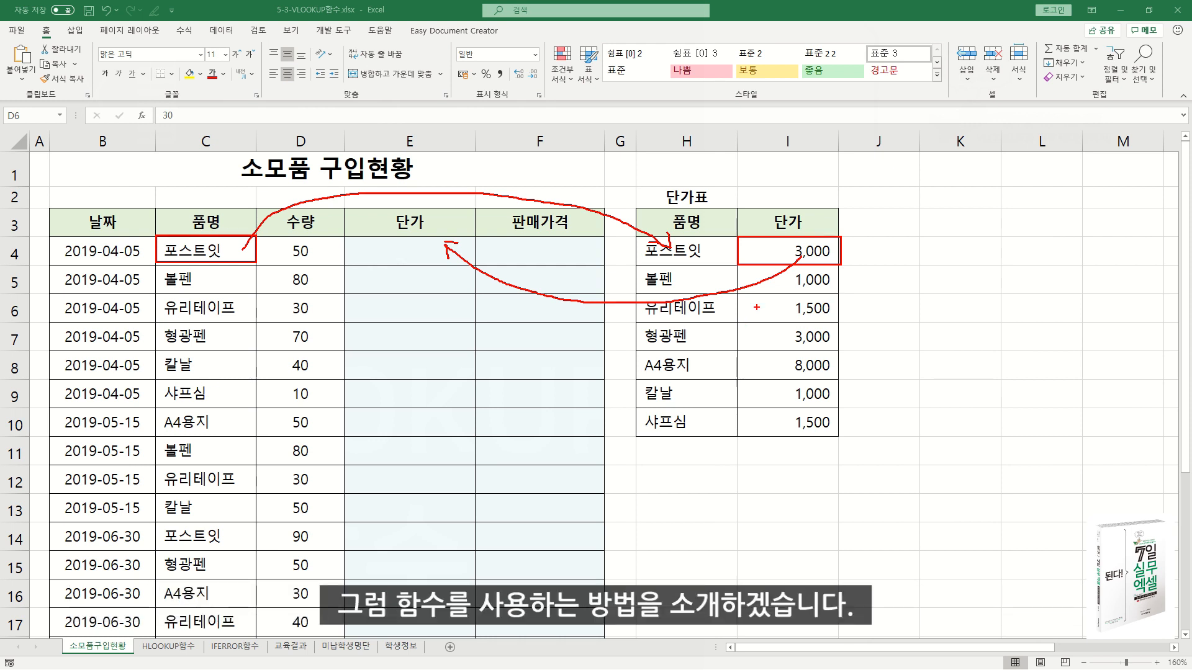
Start a VLOOKUP formula in cell E4, the first 단가 cell, and open its function arguments dialog.
{"action": "key", "text": "Escape"}
{"action": "left_click", "coordinate": [406, 250]}
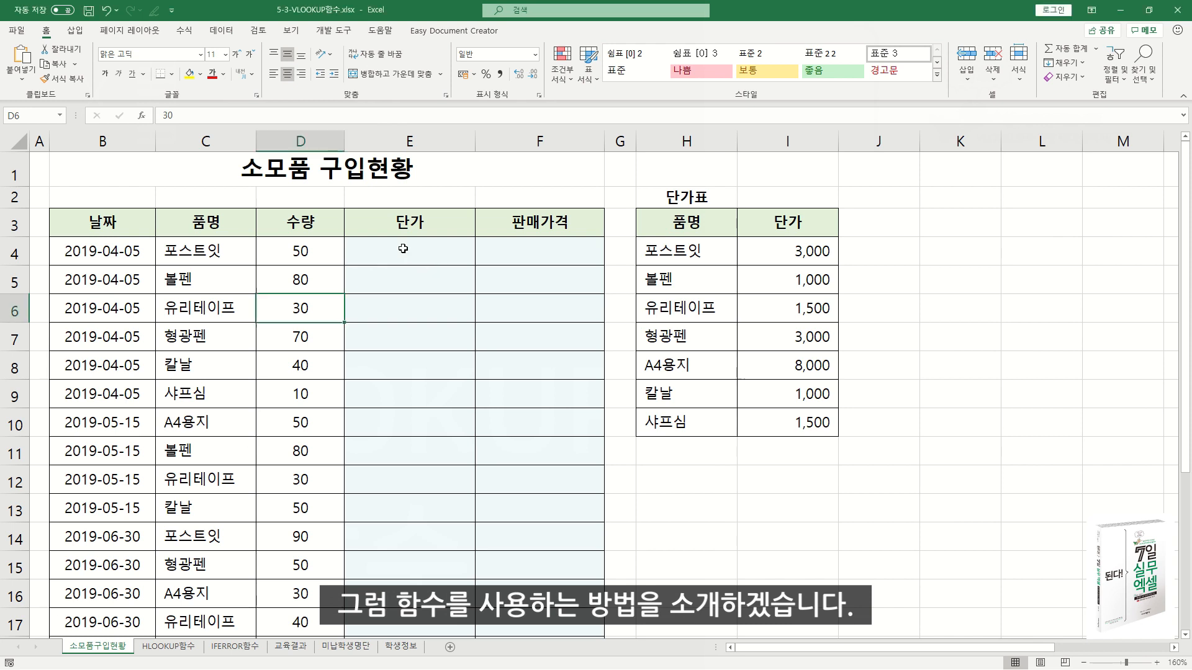
{"action": "left_click", "coordinate": [399, 250]}
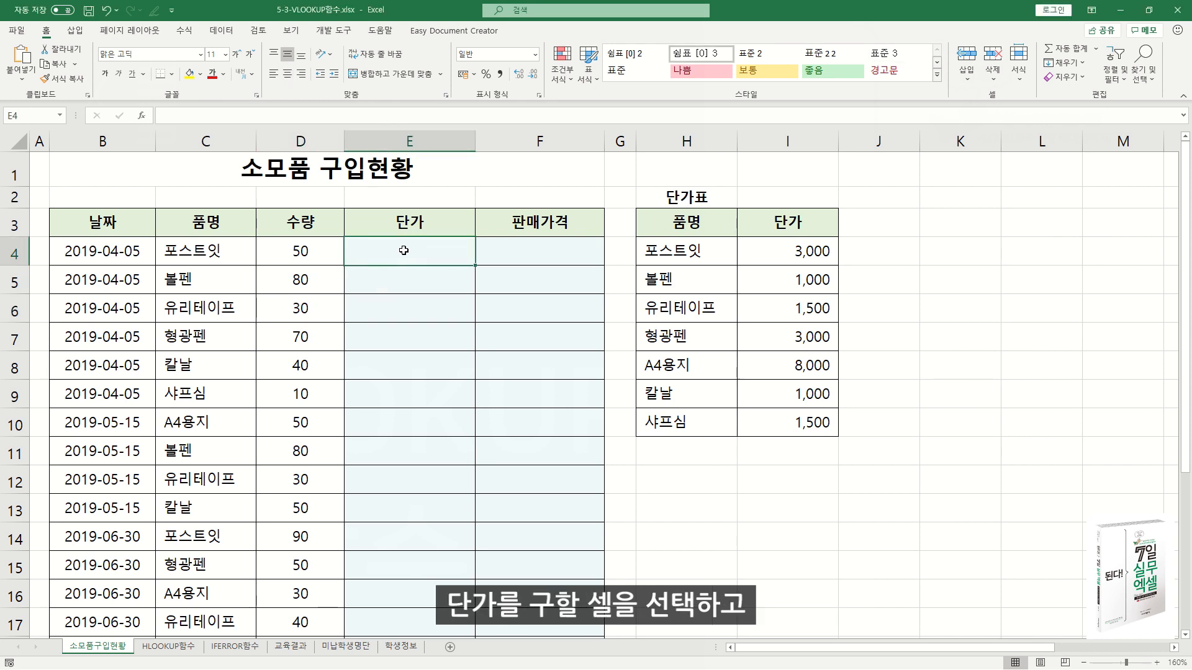
{"action": "type", "text": "="}
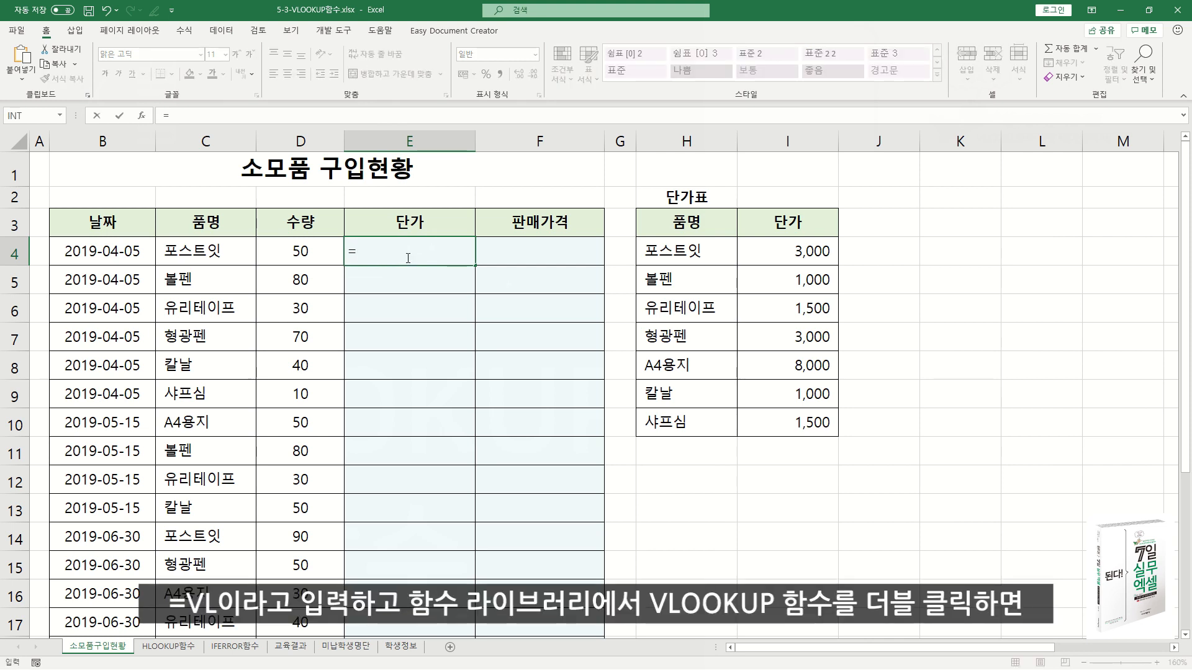
{"action": "type", "text": "VL"}
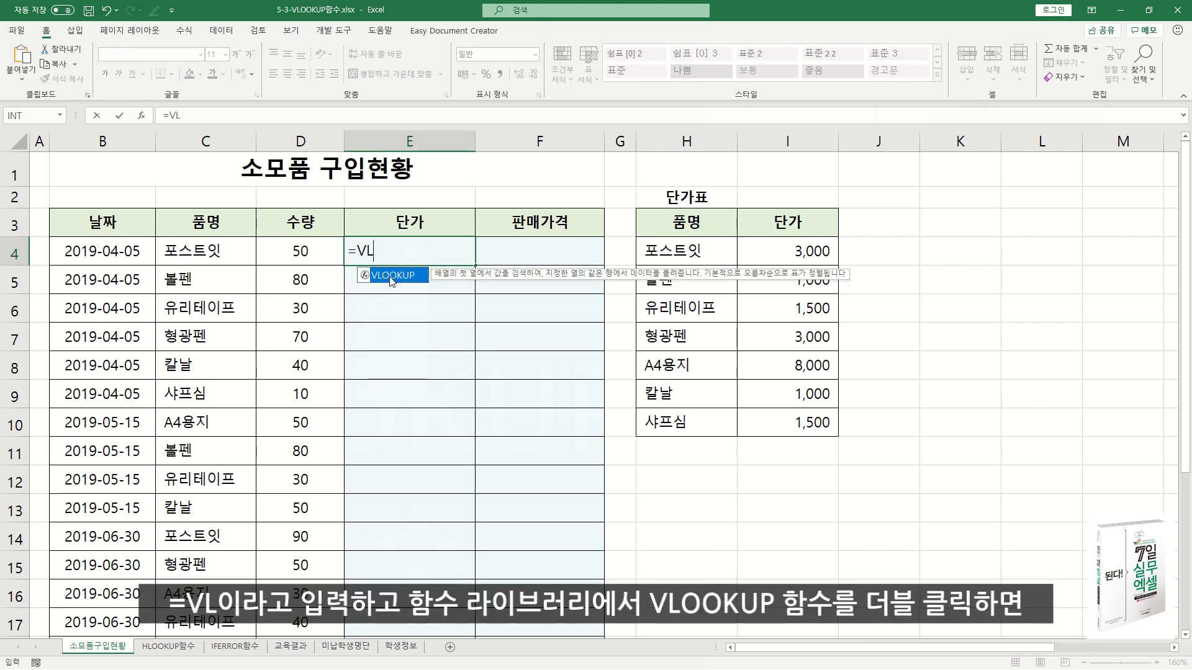
{"action": "double_click", "coordinate": [393, 276]}
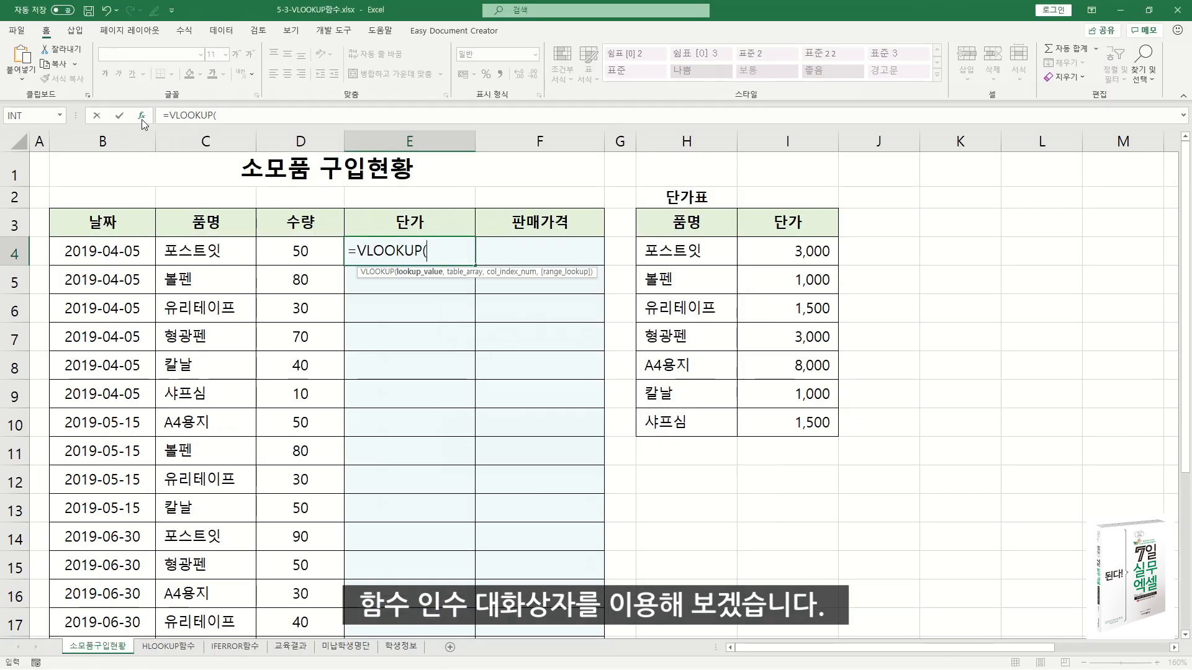
{"action": "left_click", "coordinate": [283, 231]}
{"action": "left_click_drag", "start_coordinate": [541, 284], "coordinate": [471, 280]}
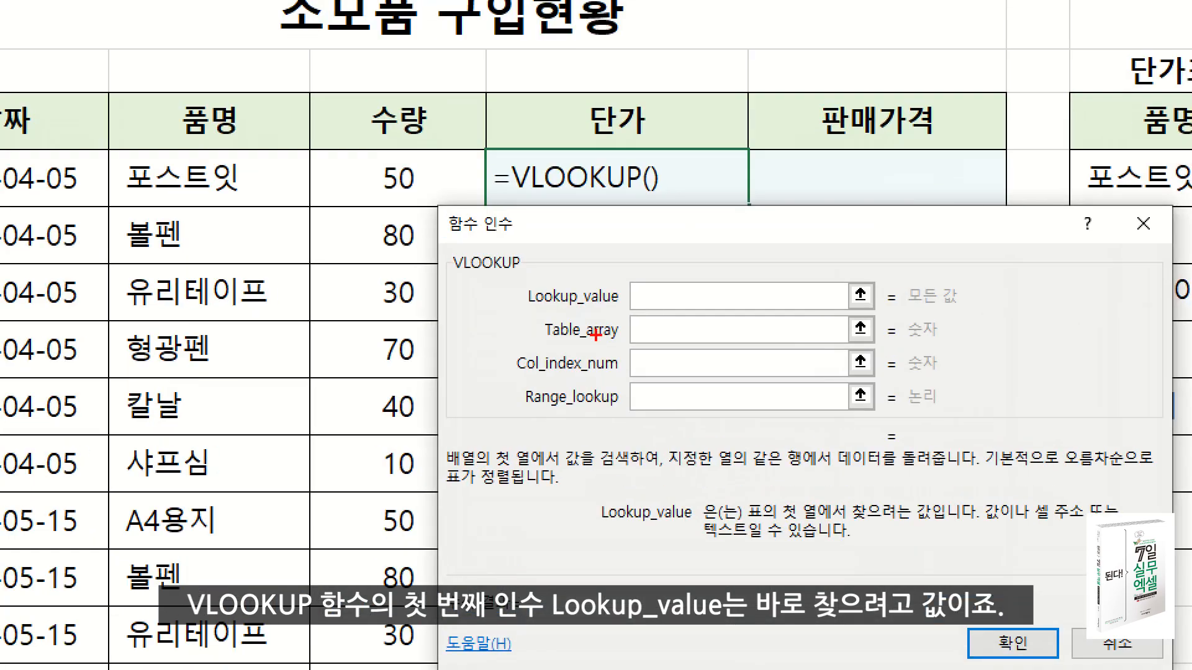
Set the VLOOKUP Lookup_value argument to cell C4, the first item under 품명.
{"action": "left_click_drag", "start_coordinate": [525, 310], "coordinate": [618, 310]}
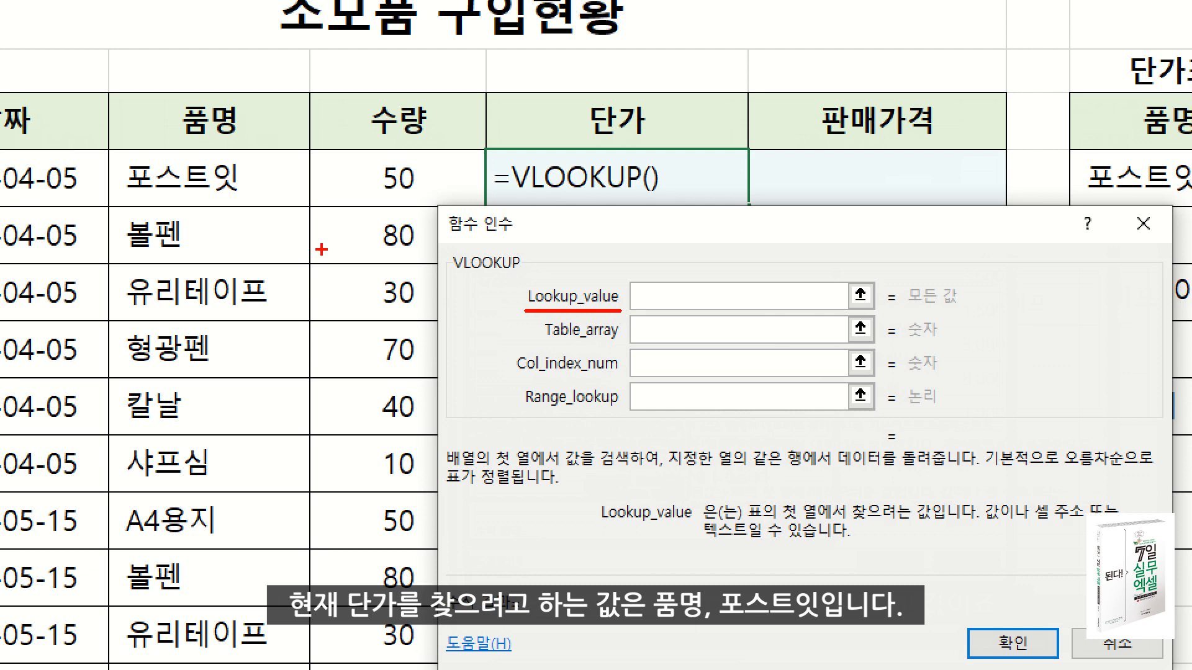
{"action": "left_click_drag", "start_coordinate": [109, 149], "coordinate": [311, 212]}
{"action": "key", "text": "Escape"}
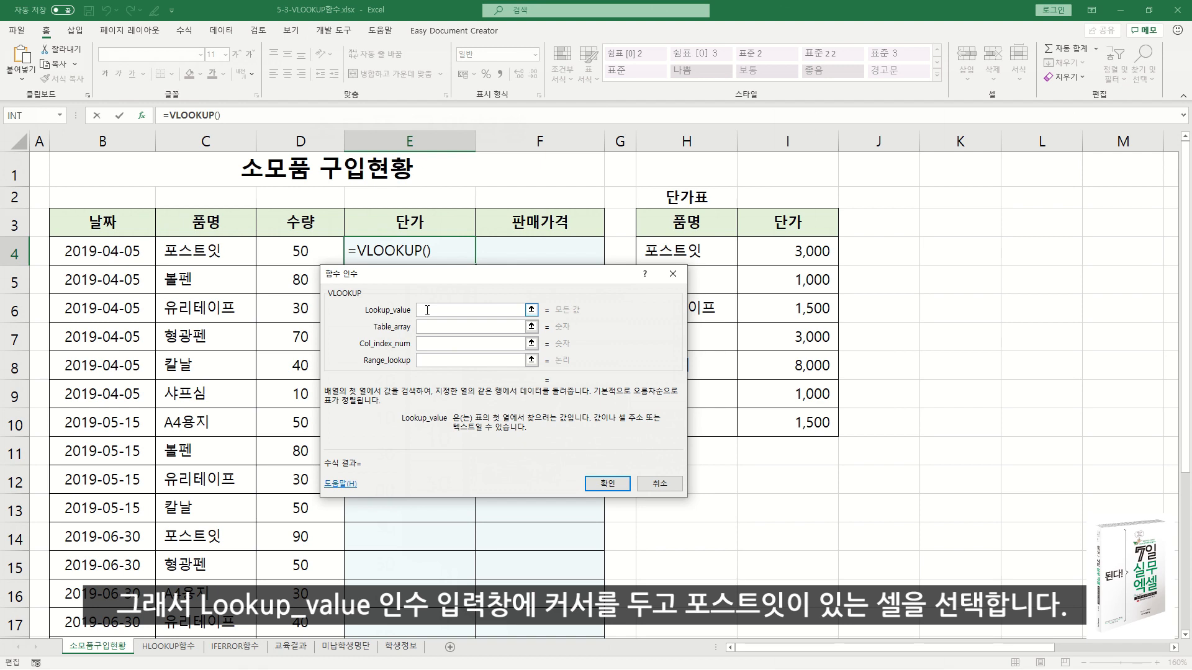
{"action": "left_click", "coordinate": [204, 251]}
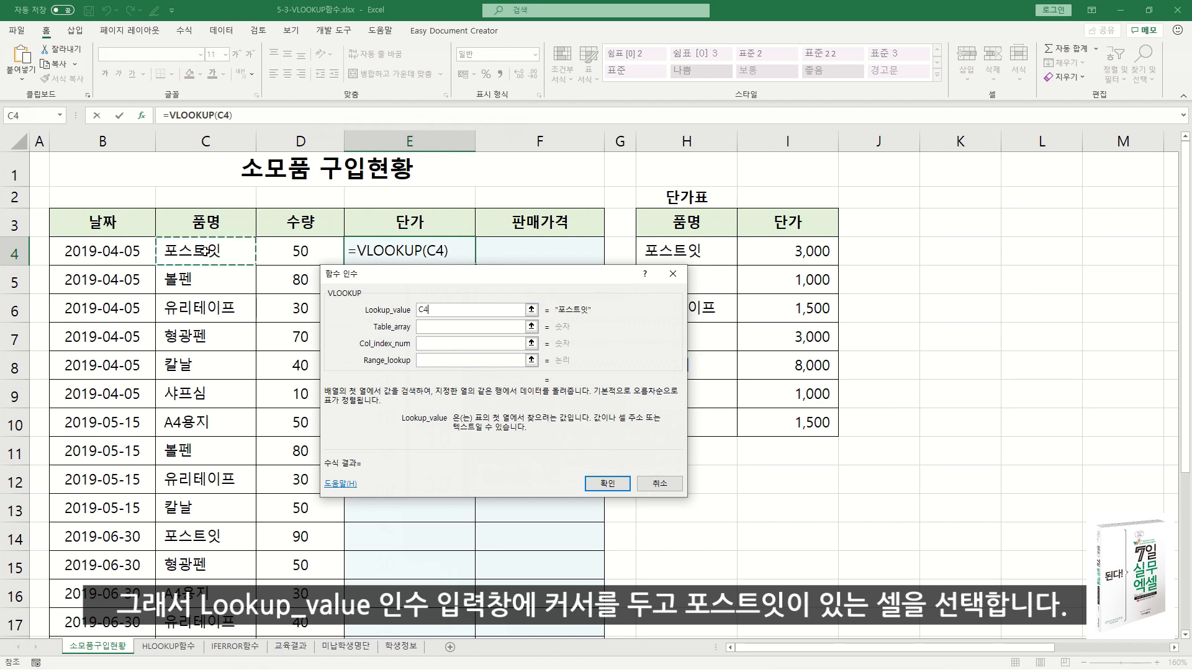
Set the Table_array argument to the 단가표 data range as the absolute reference $H$4:$I$10.
{"action": "left_click", "coordinate": [423, 326]}
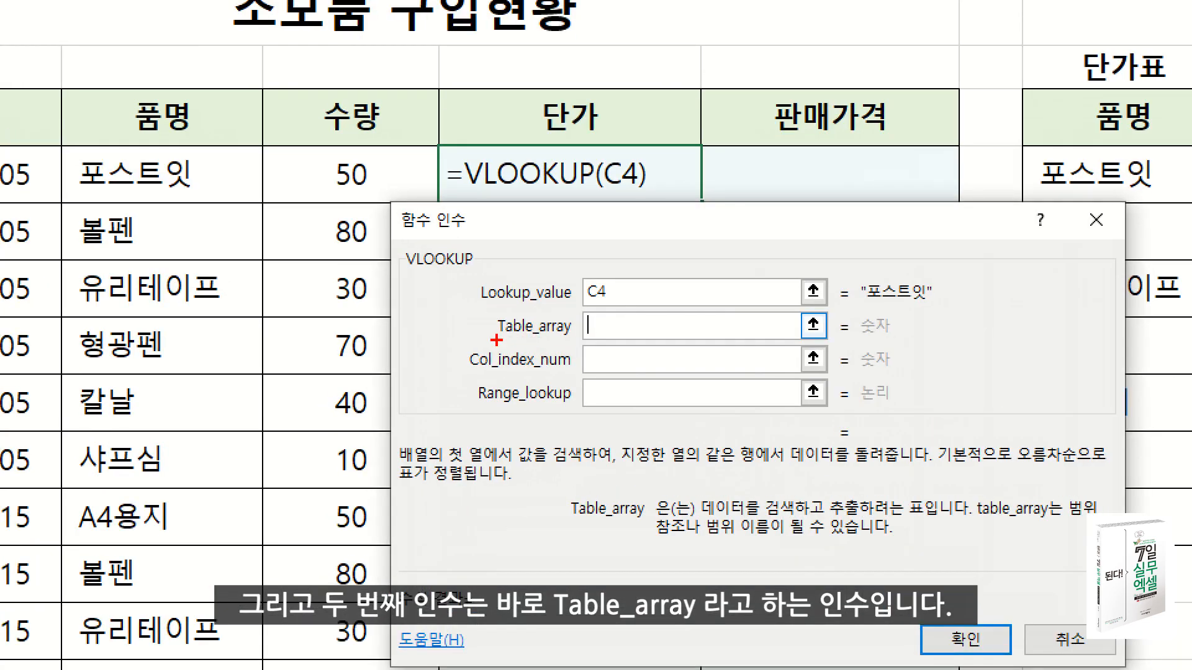
{"action": "left_click_drag", "start_coordinate": [496, 341], "coordinate": [582, 340]}
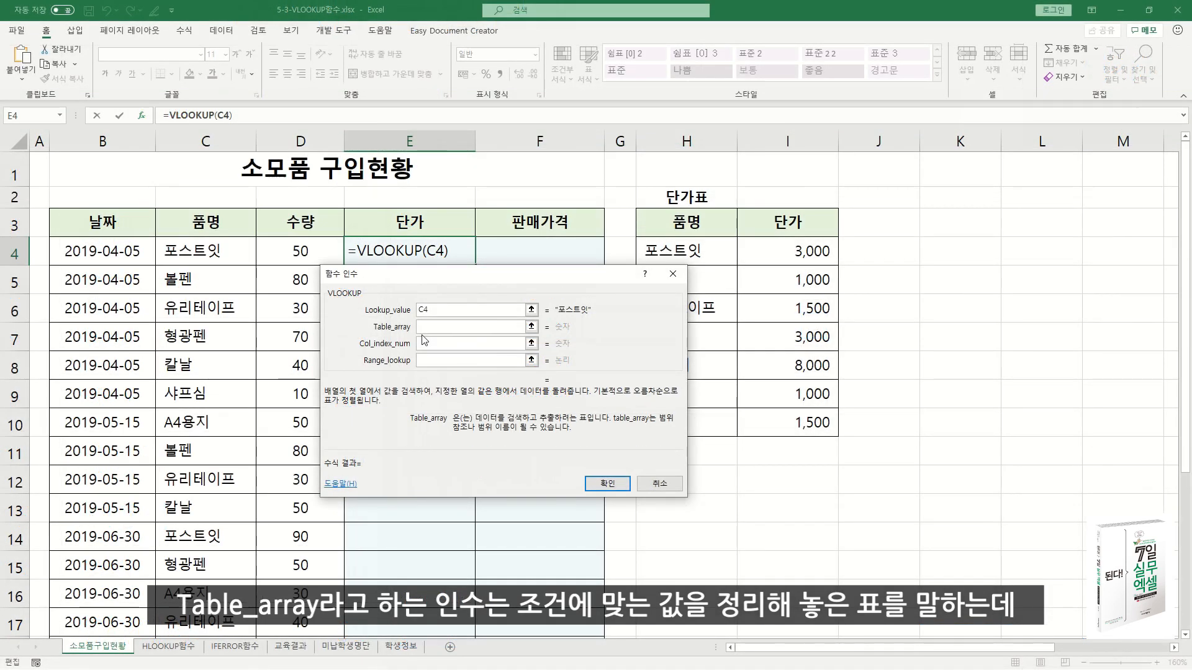
{"action": "left_click", "coordinate": [426, 326]}
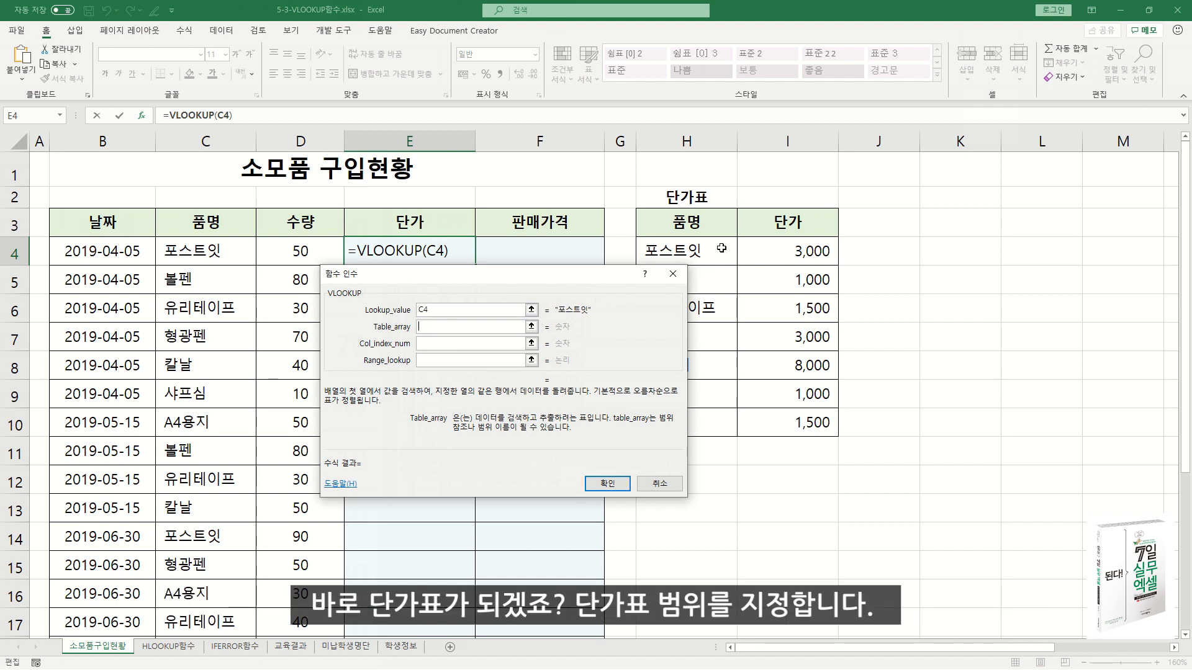
{"action": "left_click_drag", "start_coordinate": [667, 250], "coordinate": [808, 417]}
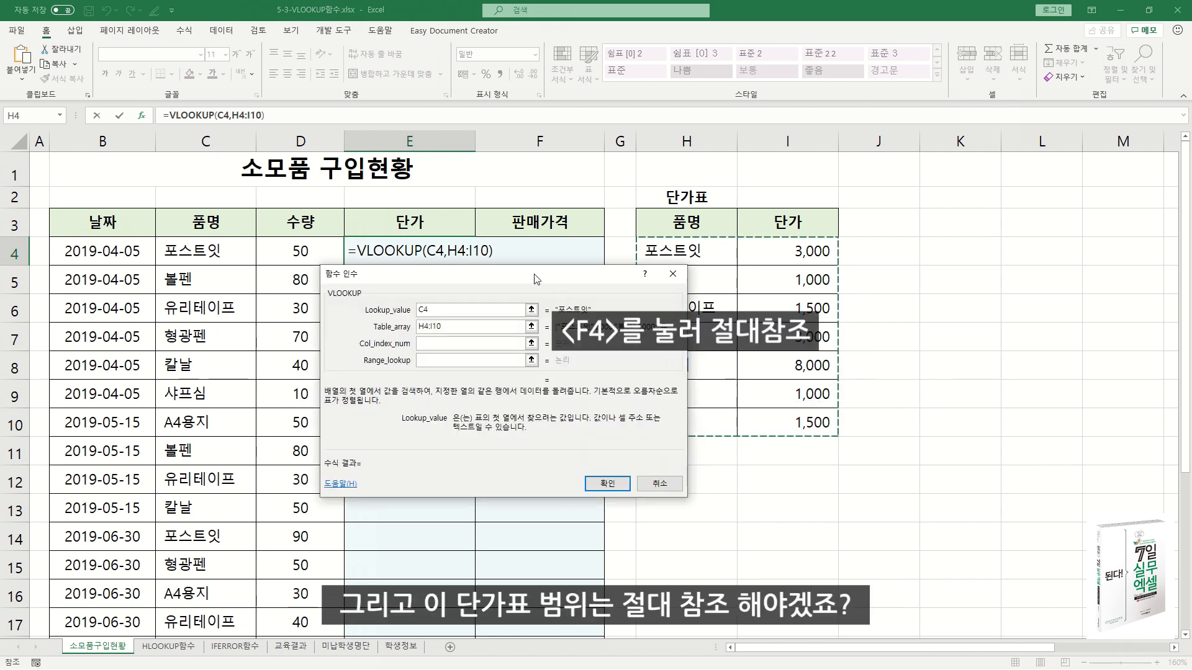
{"action": "key", "text": "F4"}
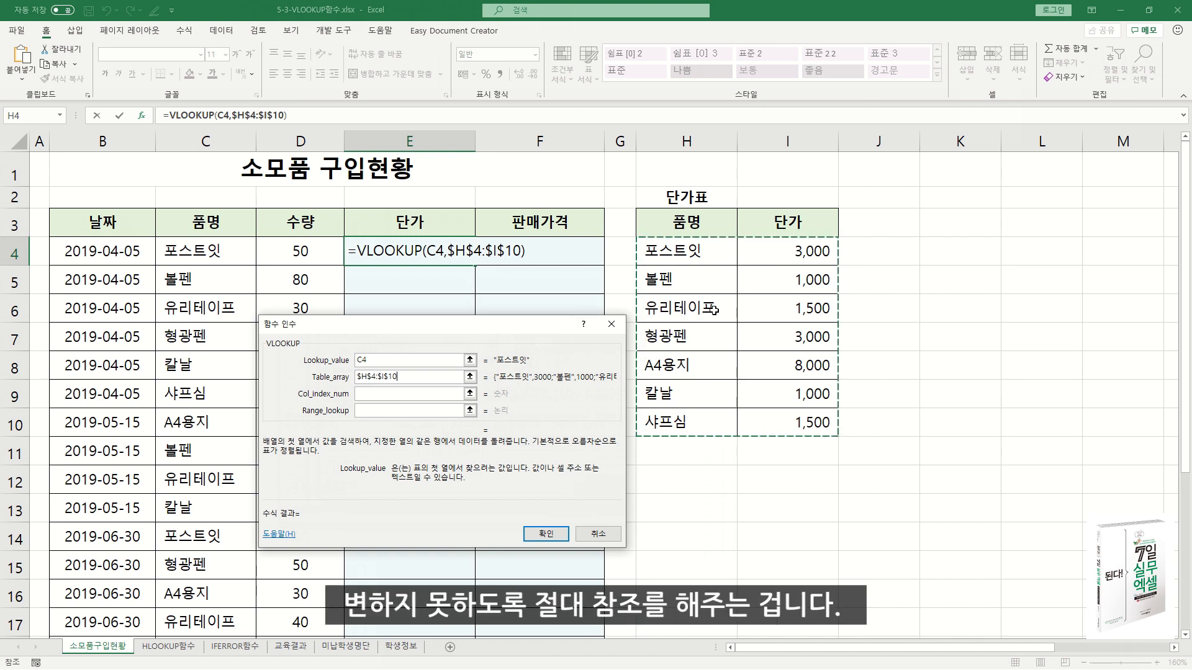
Set the Col_index_num argument to 2 so the formula returns the 단가 column of the price table.
{"action": "left_click", "coordinate": [403, 390]}
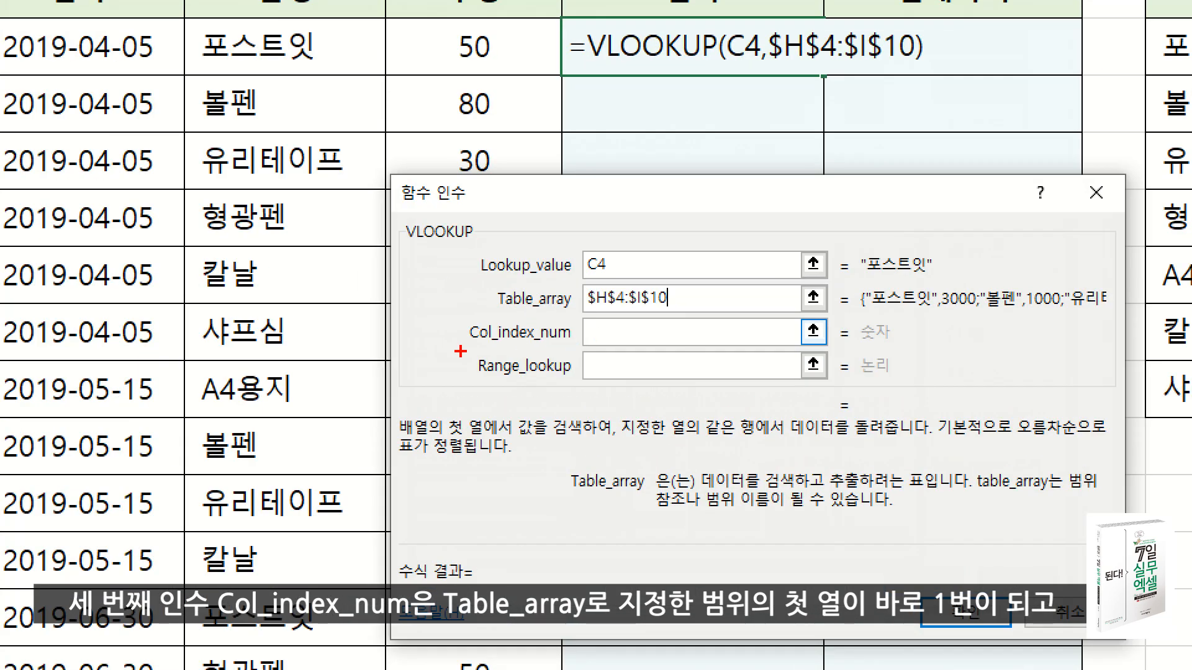
{"action": "left_click_drag", "start_coordinate": [460, 351], "coordinate": [581, 352]}
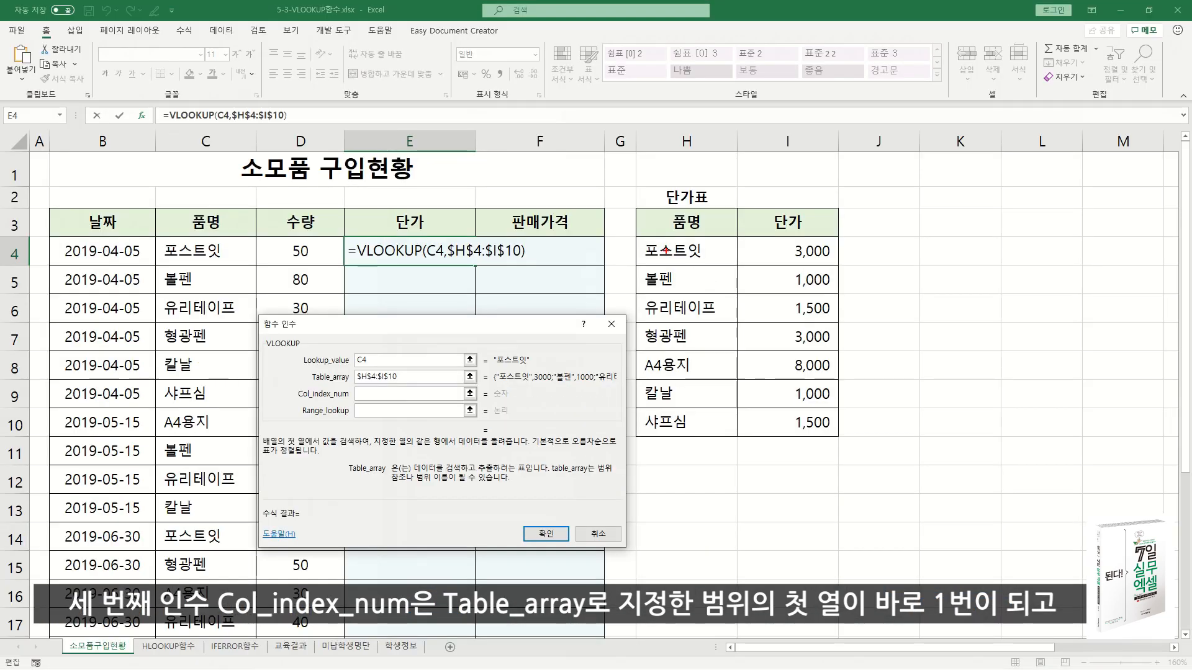
{"action": "mouse_move", "coordinate": [631, 237]}
{"action": "left_mouse_down"}
{"action": "mouse_move", "coordinate": [713, 304]}
{"action": "mouse_move", "coordinate": [837, 441]}
{"action": "left_mouse_up"}
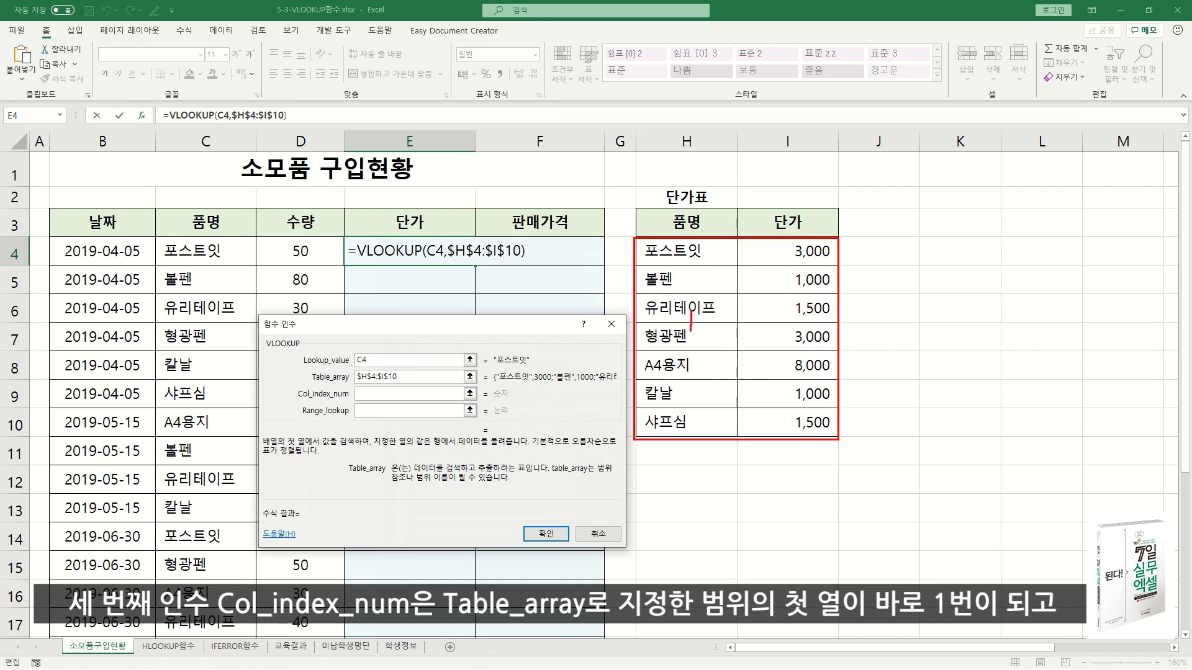
{"action": "mouse_move", "coordinate": [779, 315]}
{"action": "left_mouse_down"}
{"action": "mouse_move", "coordinate": [793, 323]}
{"action": "mouse_move", "coordinate": [782, 336]}
{"action": "left_mouse_up"}
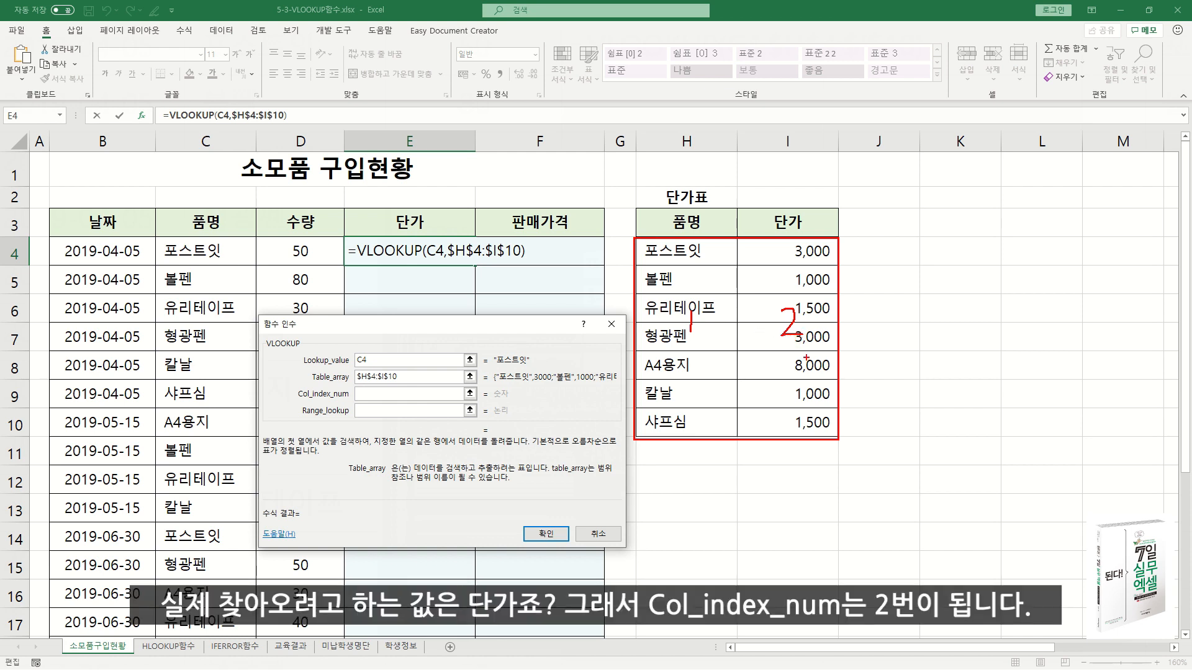
{"action": "key", "text": "Escape"}
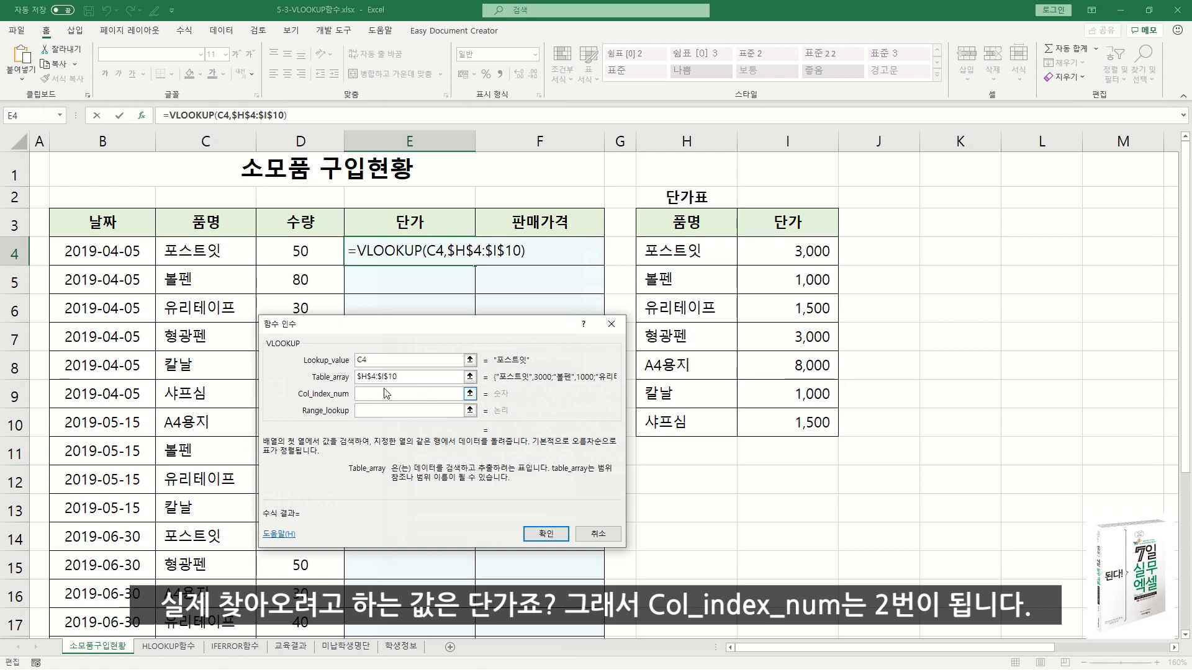
{"action": "left_click", "coordinate": [372, 394]}
{"action": "type", "text": "2"}
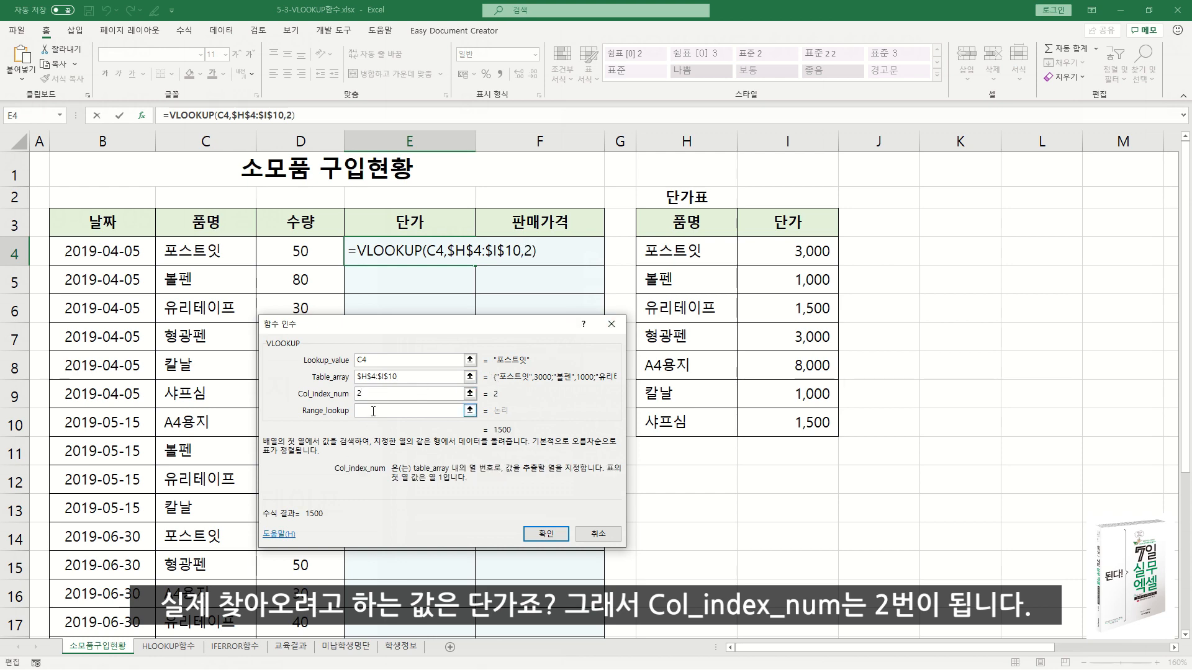
Set the Range_lookup argument to 0 for an exact match and enter the VLOOKUP formula in E4.
{"action": "left_click", "coordinate": [371, 412]}
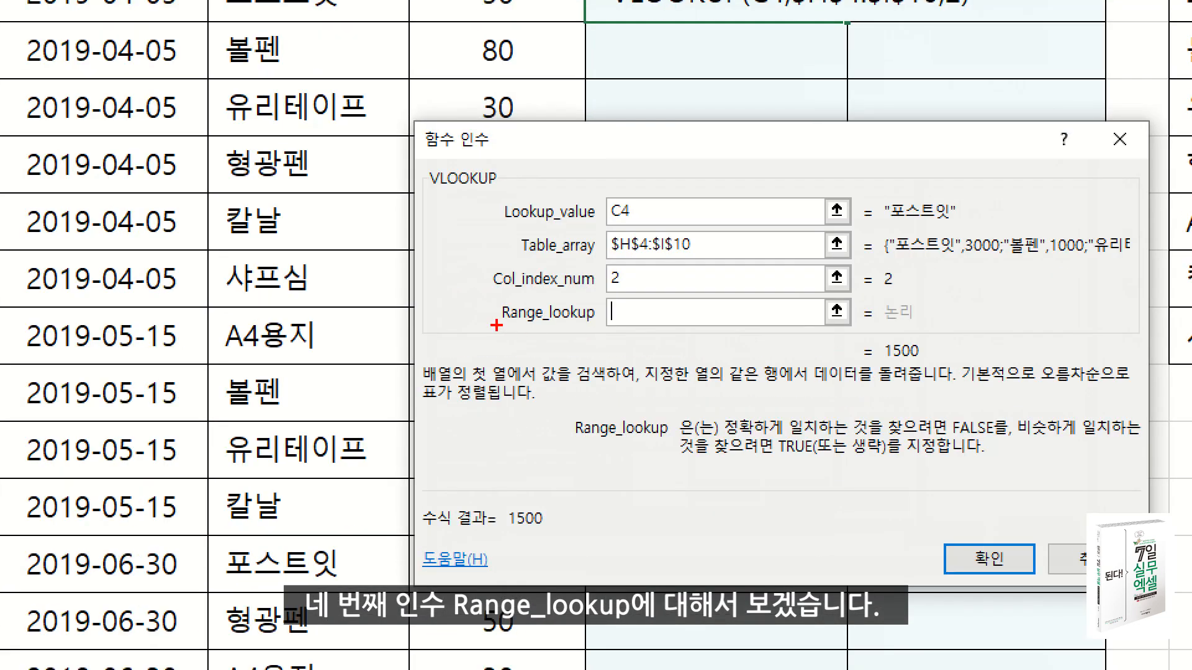
{"action": "left_click_drag", "start_coordinate": [506, 325], "coordinate": [614, 327]}
{"action": "left_click_drag", "start_coordinate": [731, 437], "coordinate": [1175, 437]}
{"action": "left_click_drag", "start_coordinate": [702, 458], "coordinate": [894, 457]}
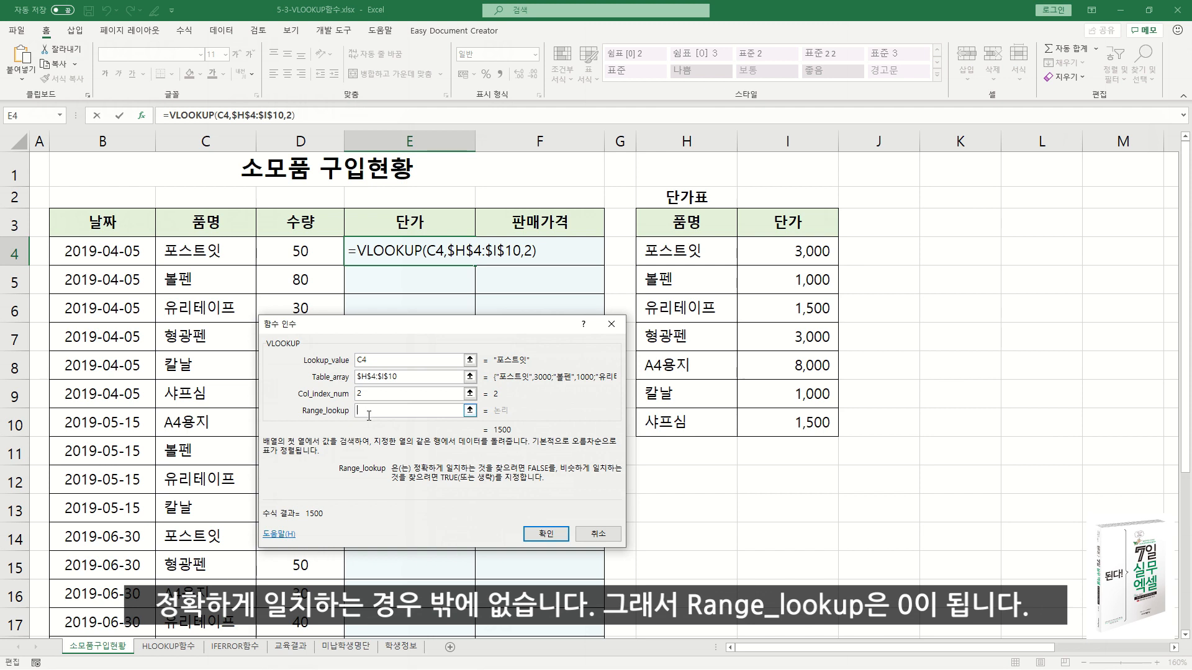
{"action": "type", "text": "0"}
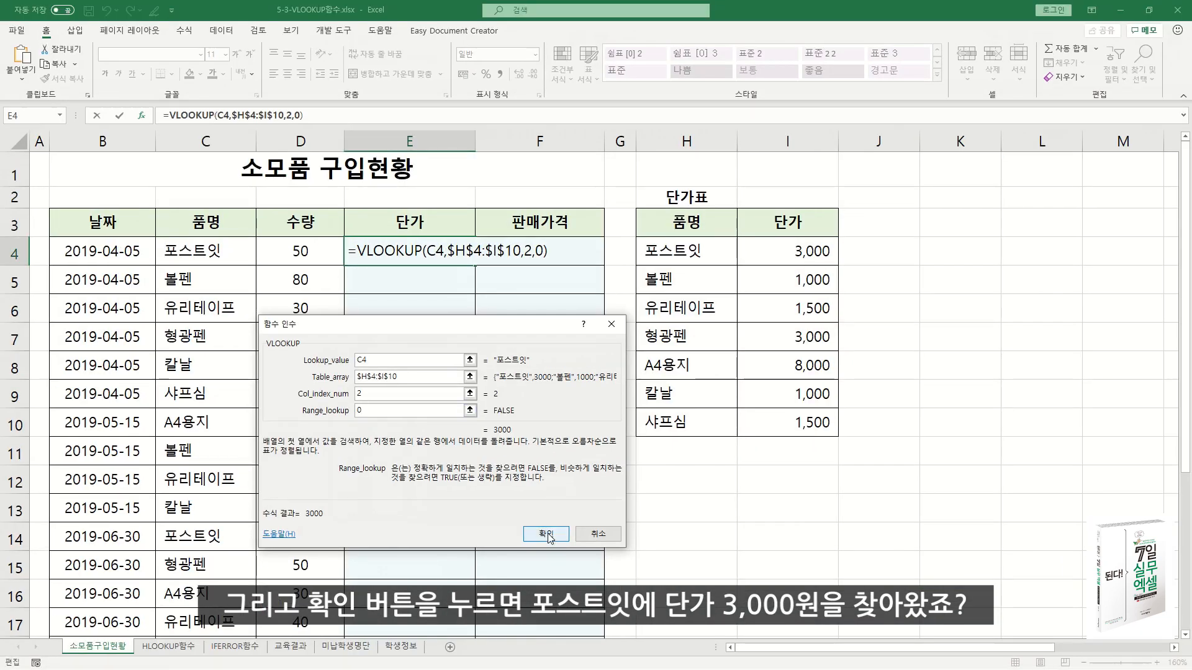
{"action": "left_click", "coordinate": [545, 534]}
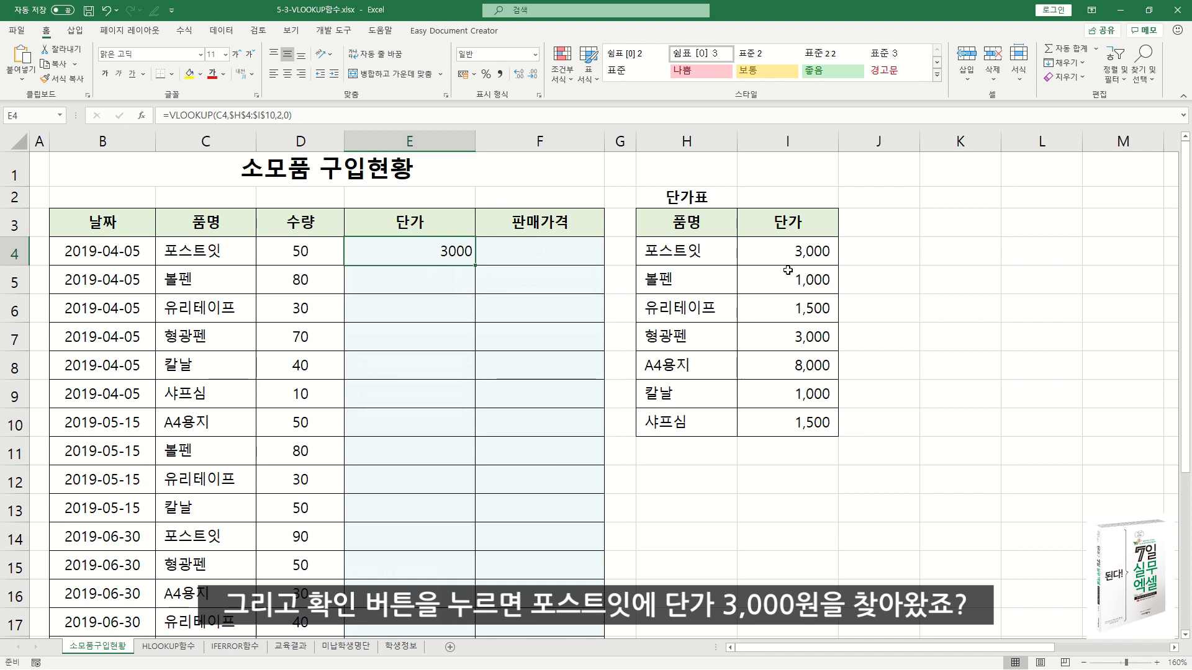
Fill the VLOOKUP formula down the whole 단가 column and format the filled prices with the comma style.
{"action": "double_click", "coordinate": [474, 266]}
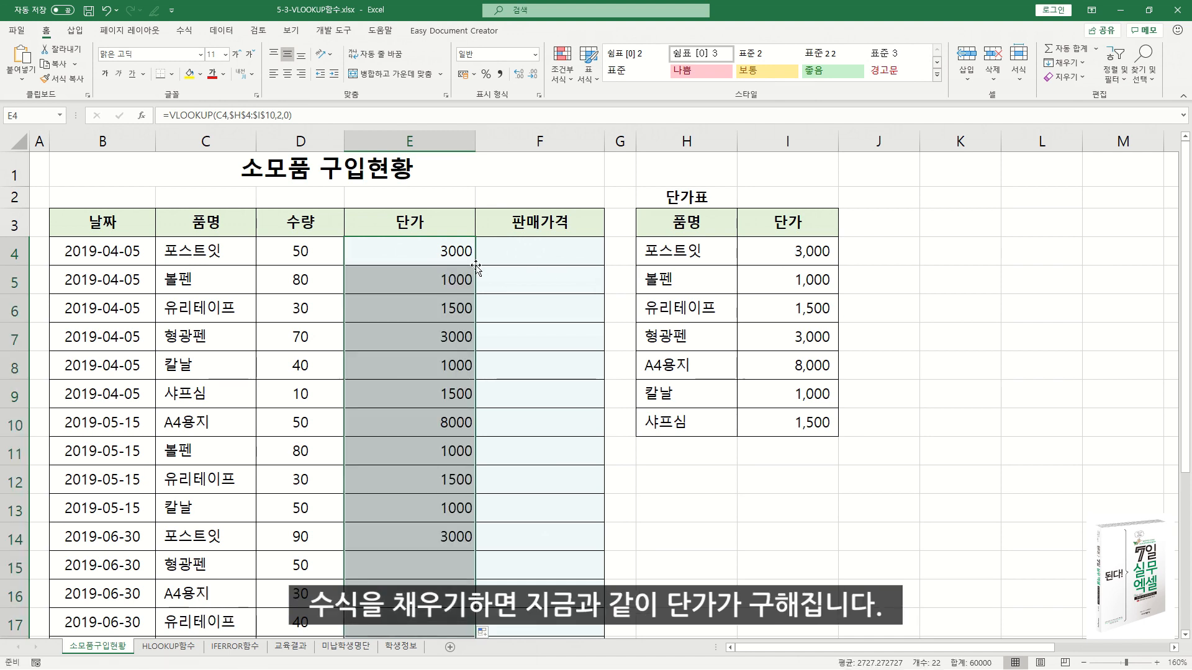
{"action": "right_click", "coordinate": [449, 292]}
{"action": "left_click", "coordinate": [592, 252]}
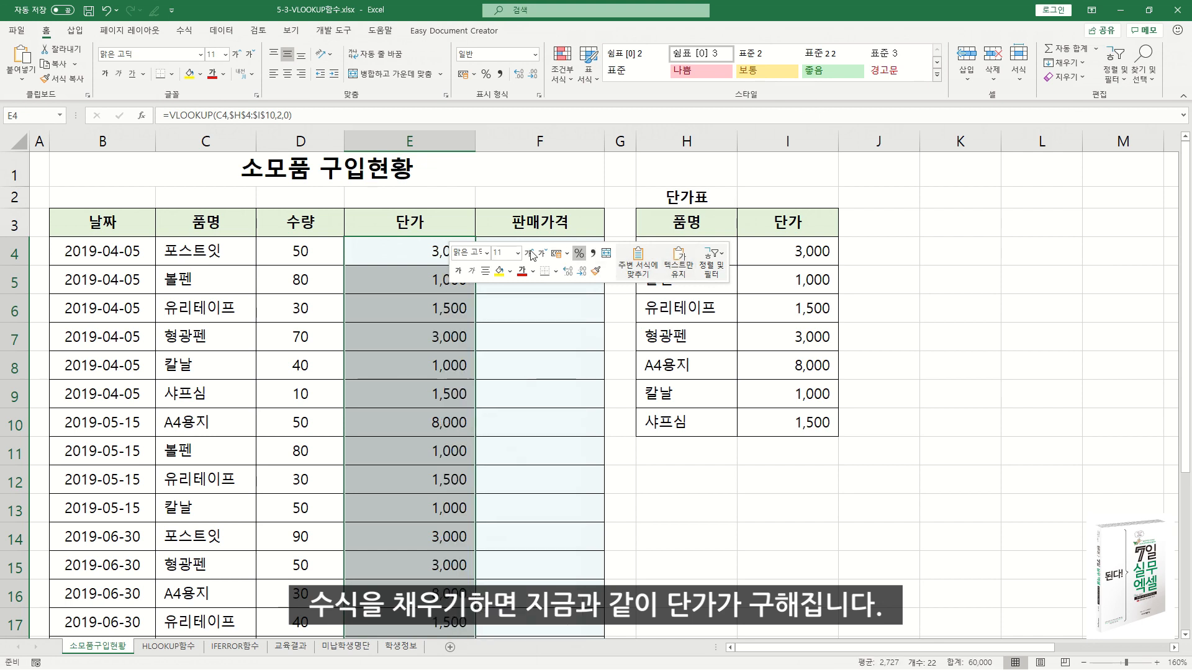
{"action": "left_click", "coordinate": [418, 283]}
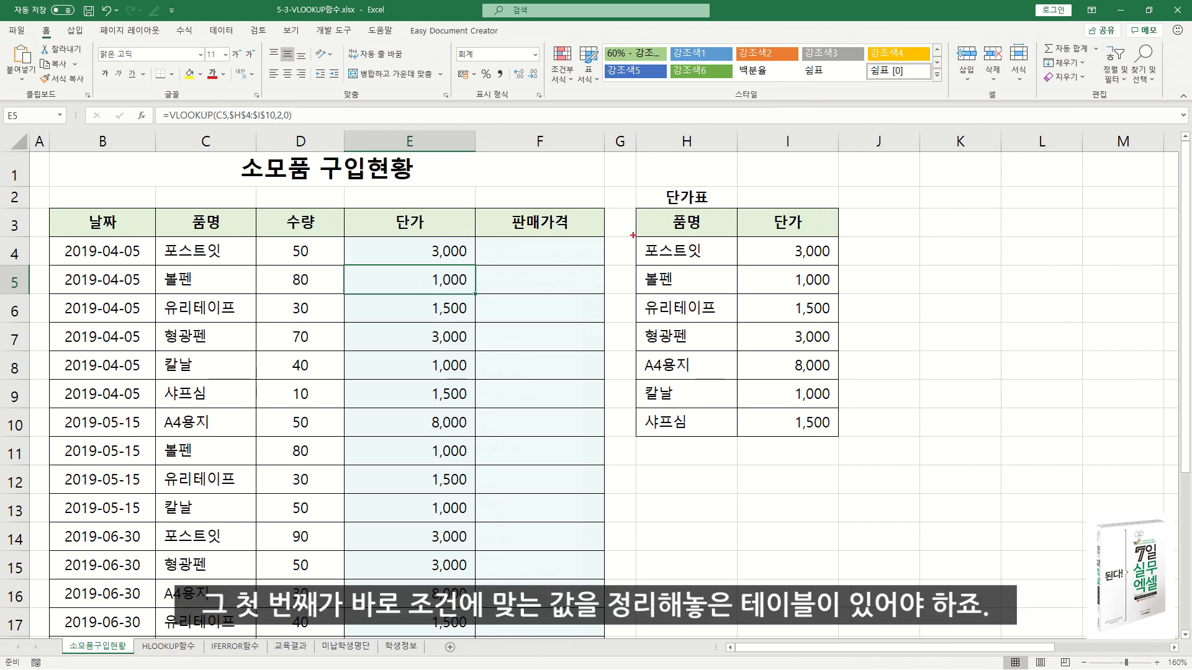
{"action": "left_click_drag", "start_coordinate": [635, 237], "coordinate": [829, 430]}
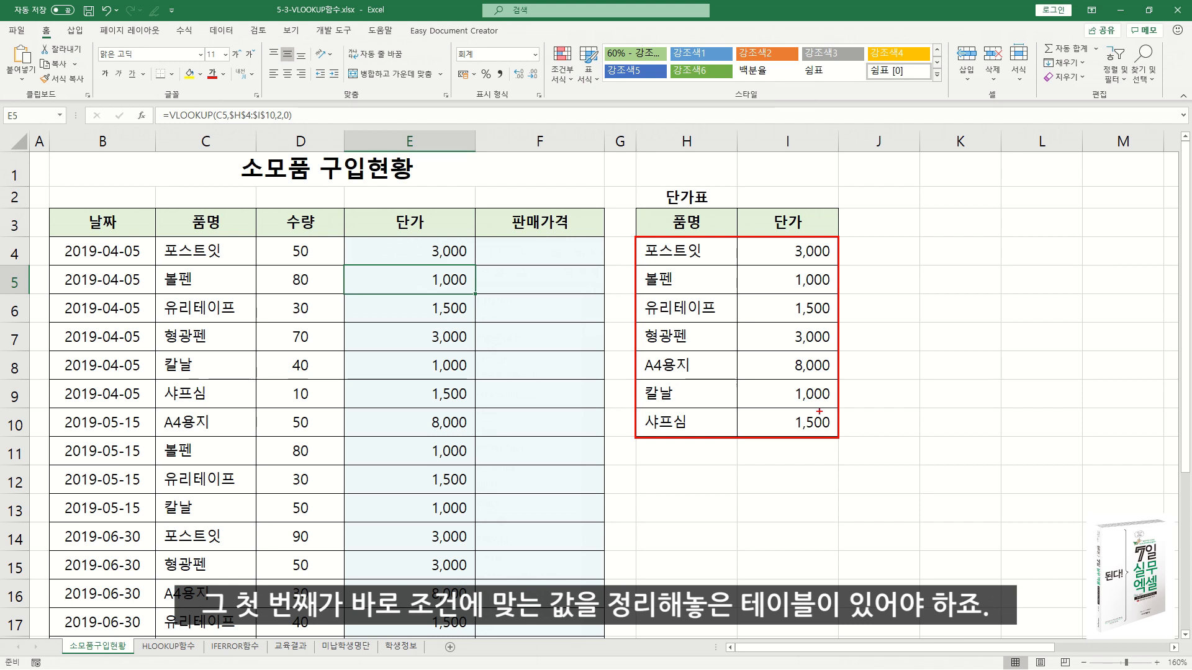
{"action": "key", "text": "e"}
{"action": "mouse_move", "coordinate": [154, 236]}
{"action": "left_mouse_down"}
{"action": "mouse_move", "coordinate": [257, 277]}
{"action": "mouse_move", "coordinate": [251, 234]}
{"action": "mouse_move", "coordinate": [338, 210]}
{"action": "mouse_move", "coordinate": [502, 202]}
{"action": "mouse_move", "coordinate": [644, 236]}
{"action": "mouse_move", "coordinate": [656, 251]}
{"action": "left_mouse_up"}
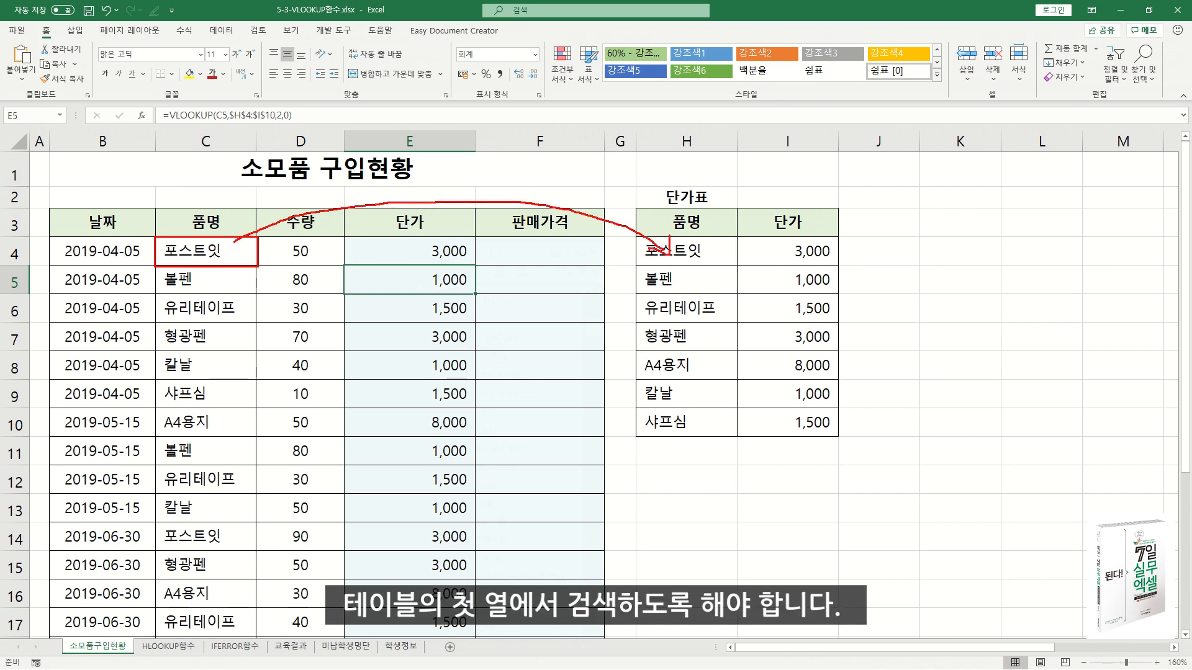
{"action": "key", "text": "Escape"}
{"action": "left_click_drag", "start_coordinate": [636, 237], "coordinate": [795, 394]}
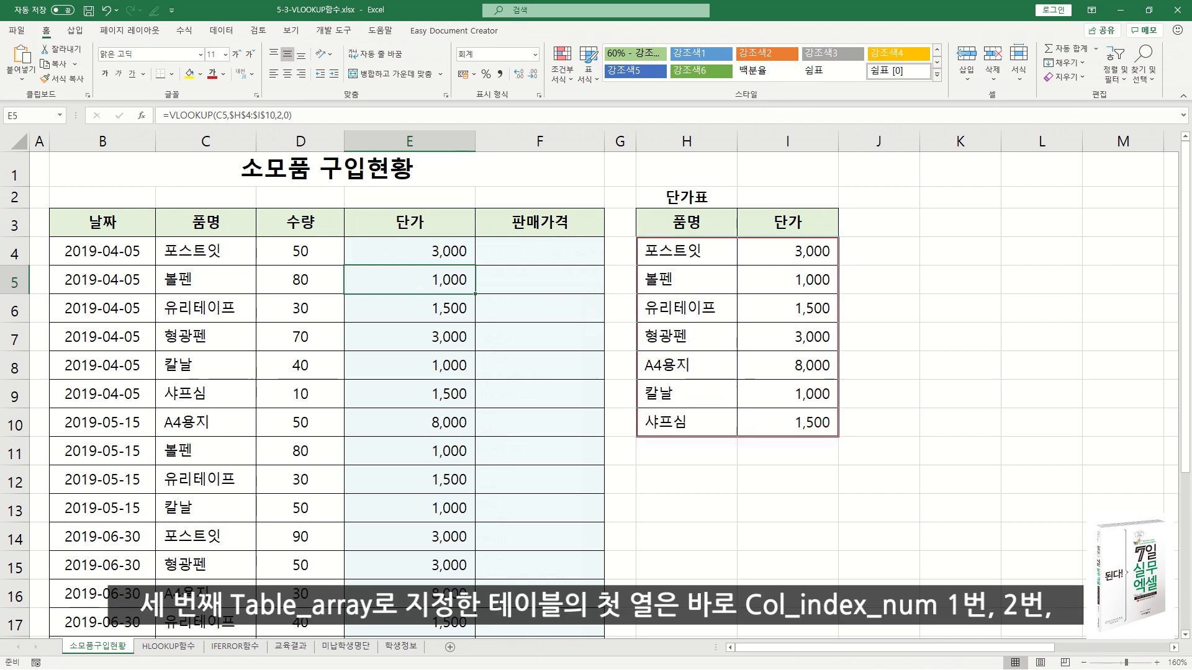
{"action": "left_click_drag", "start_coordinate": [689, 315], "coordinate": [691, 345]}
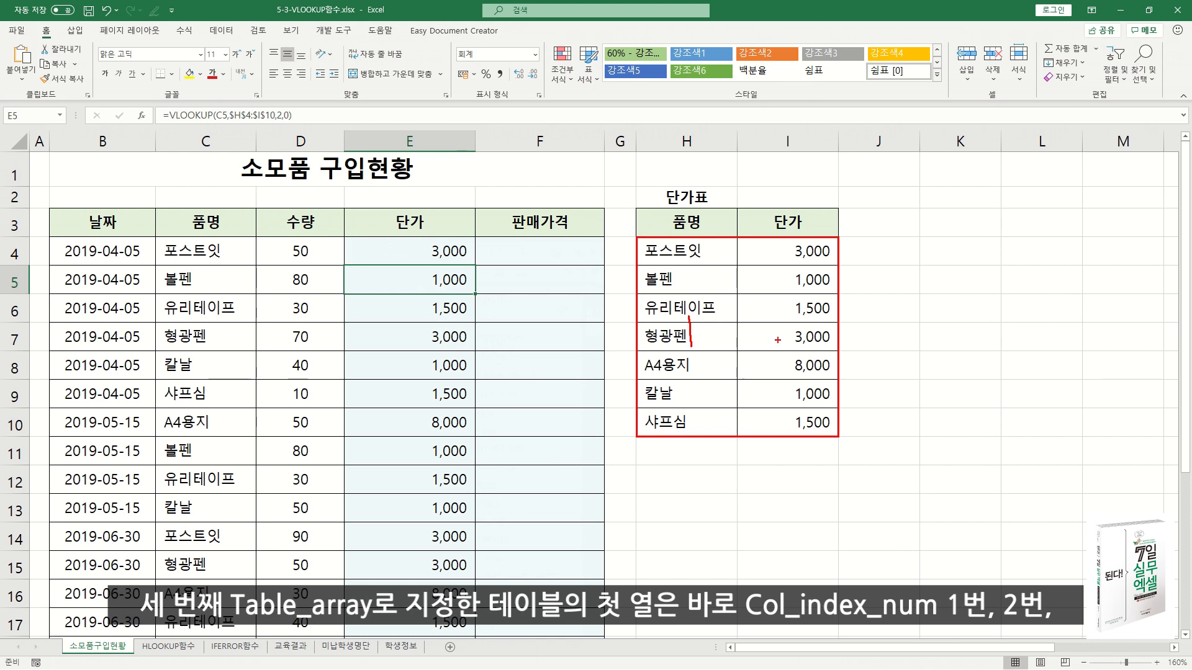
{"action": "left_click_drag", "start_coordinate": [784, 320], "coordinate": [802, 341]}
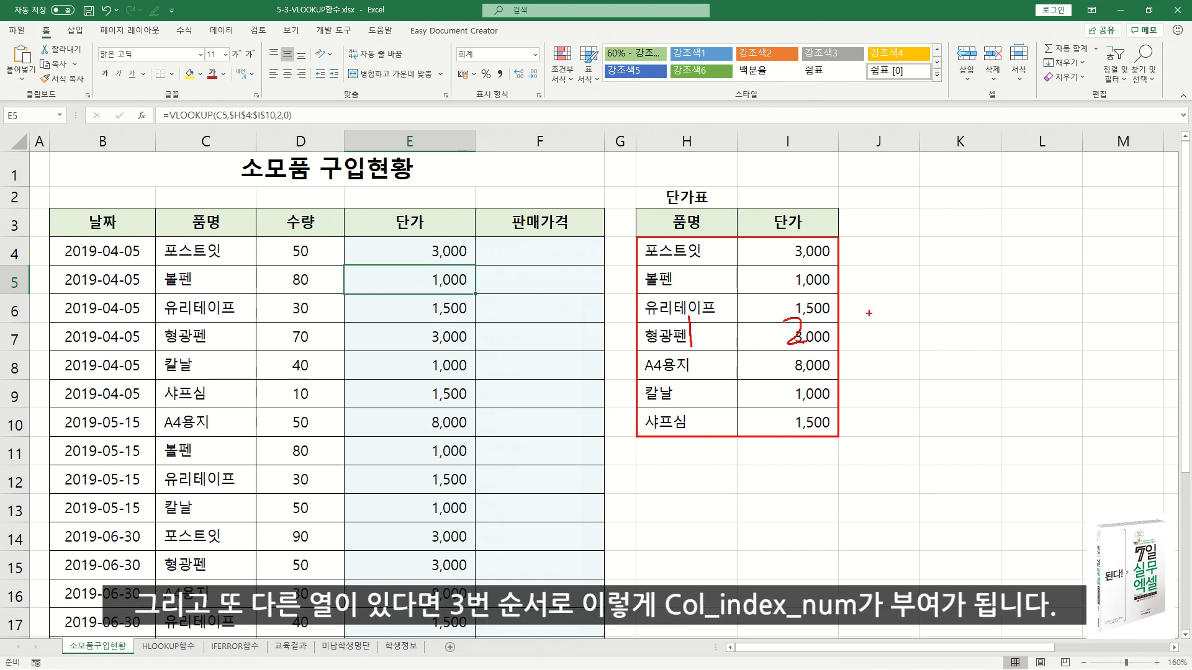
{"action": "left_click_drag", "start_coordinate": [897, 320], "coordinate": [903, 346]}
{"action": "key", "text": "Escape"}
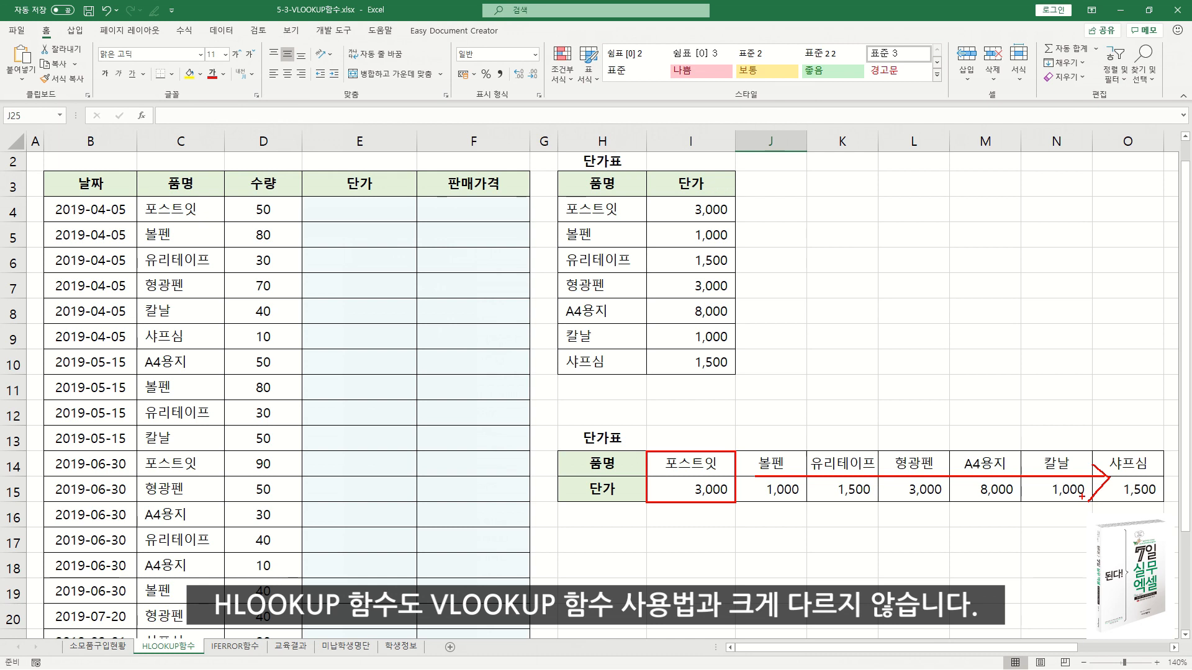
{"action": "mouse_move", "coordinate": [137, 197]}
{"action": "left_mouse_down"}
{"action": "mouse_move", "coordinate": [175, 224]}
{"action": "mouse_move", "coordinate": [223, 224]}
{"action": "mouse_move", "coordinate": [279, 183]}
{"action": "mouse_move", "coordinate": [586, 225]}
{"action": "left_mouse_up"}
{"action": "mouse_move", "coordinate": [685, 216]}
{"action": "left_mouse_down"}
{"action": "mouse_move", "coordinate": [394, 237]}
{"action": "mouse_move", "coordinate": [378, 211]}
{"action": "mouse_move", "coordinate": [399, 217]}
{"action": "left_mouse_up"}
{"action": "key", "text": "e"}
{"action": "mouse_move", "coordinate": [135, 196]}
{"action": "left_mouse_down"}
{"action": "mouse_move", "coordinate": [159, 217]}
{"action": "mouse_move", "coordinate": [302, 224]}
{"action": "mouse_move", "coordinate": [631, 390]}
{"action": "mouse_move", "coordinate": [663, 450]}
{"action": "left_mouse_up"}
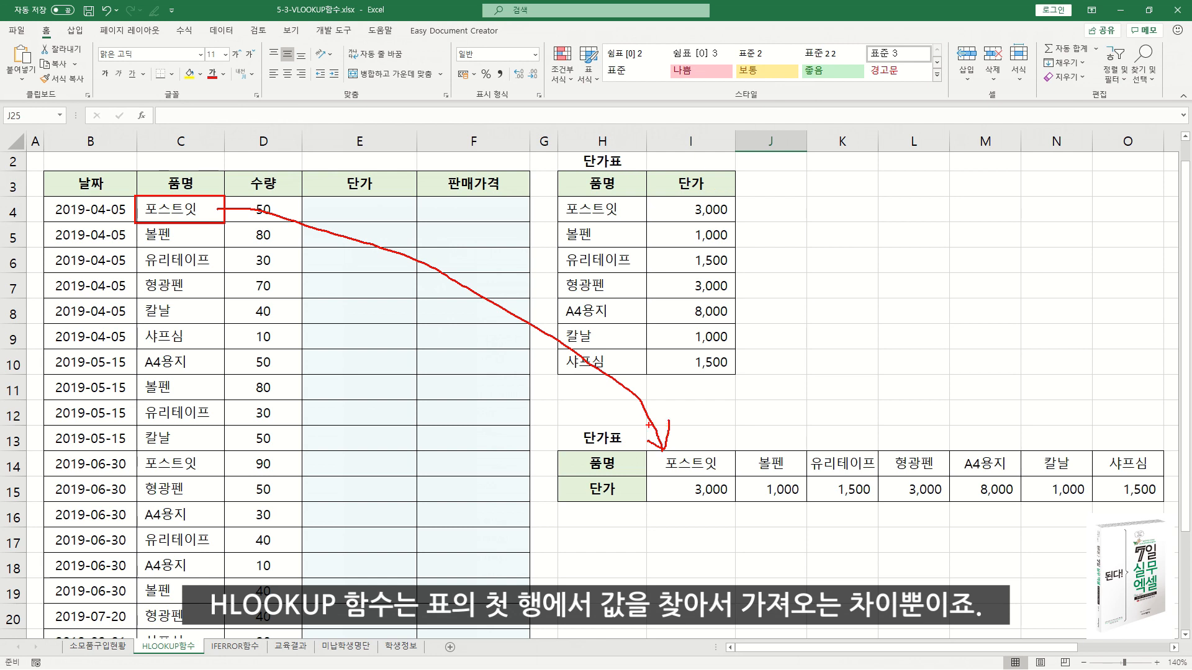
{"action": "key", "text": "Escape"}
Start an HLOOKUP function in cell E4 through the function arguments dialog and set its Lookup_value argument to C4.
{"action": "left_click", "coordinate": [350, 209]}
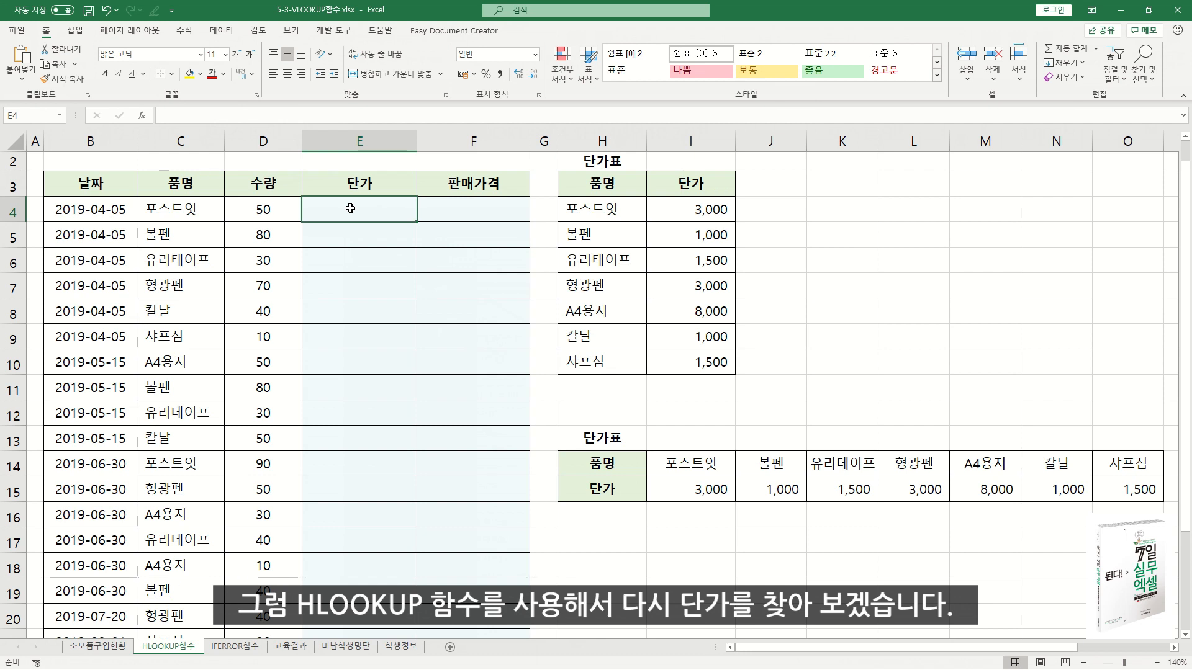
{"action": "type", "text": "="}
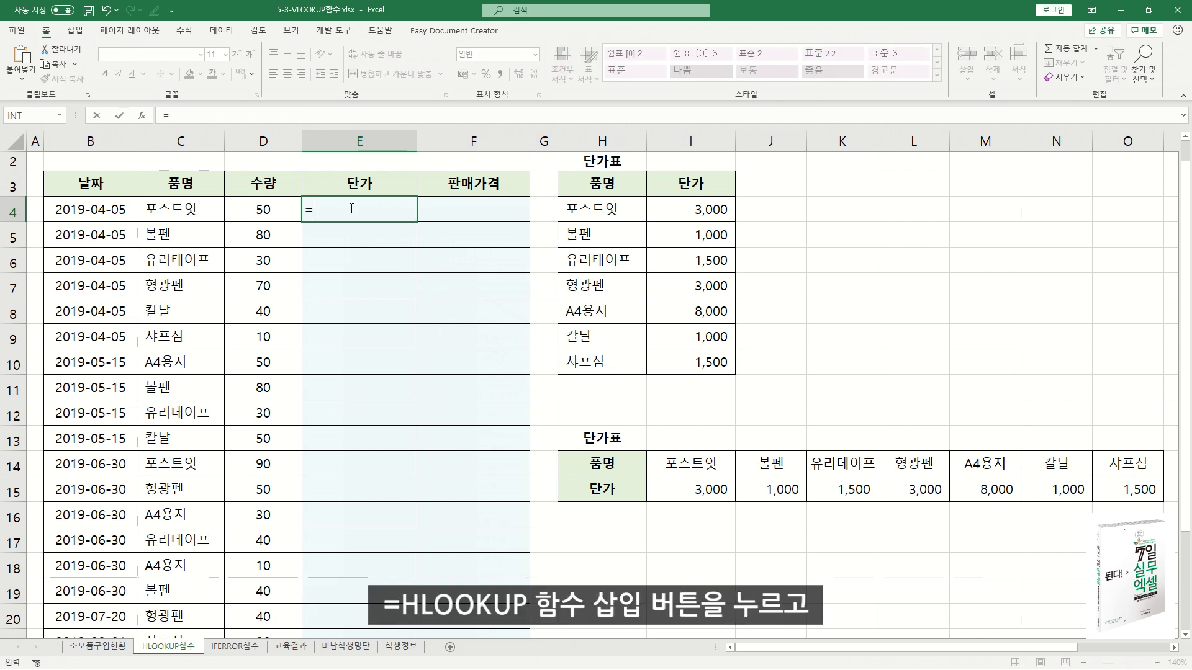
{"action": "type", "text": "HL"}
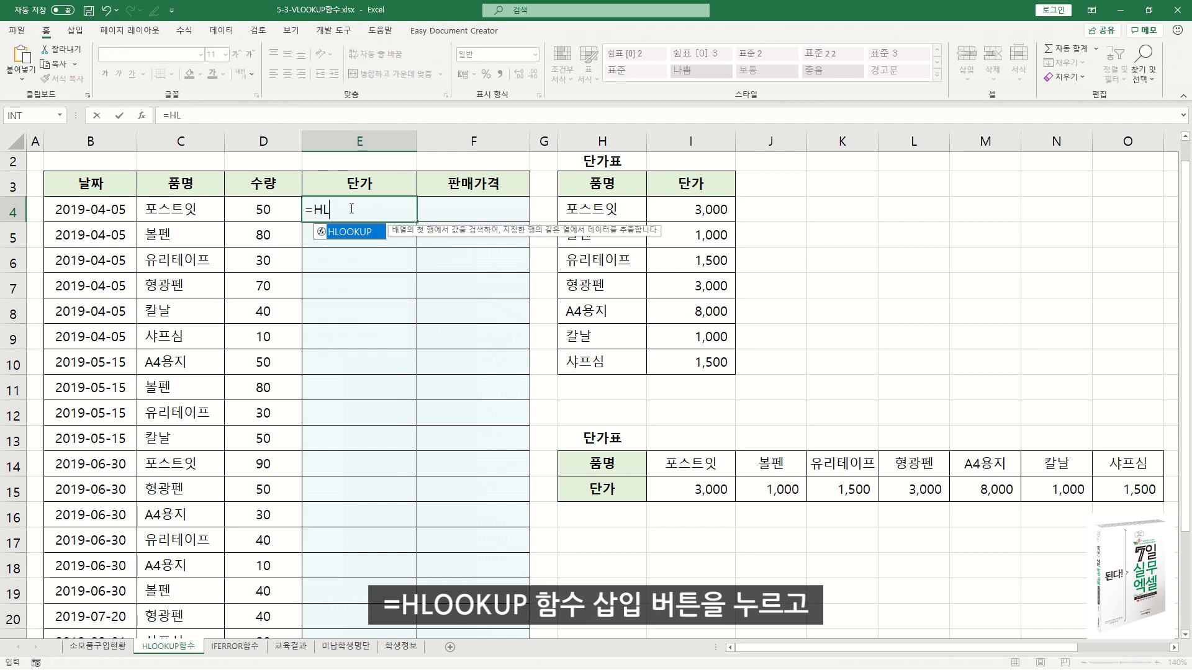
{"action": "double_click", "coordinate": [355, 232]}
{"action": "left_click", "coordinate": [142, 115]}
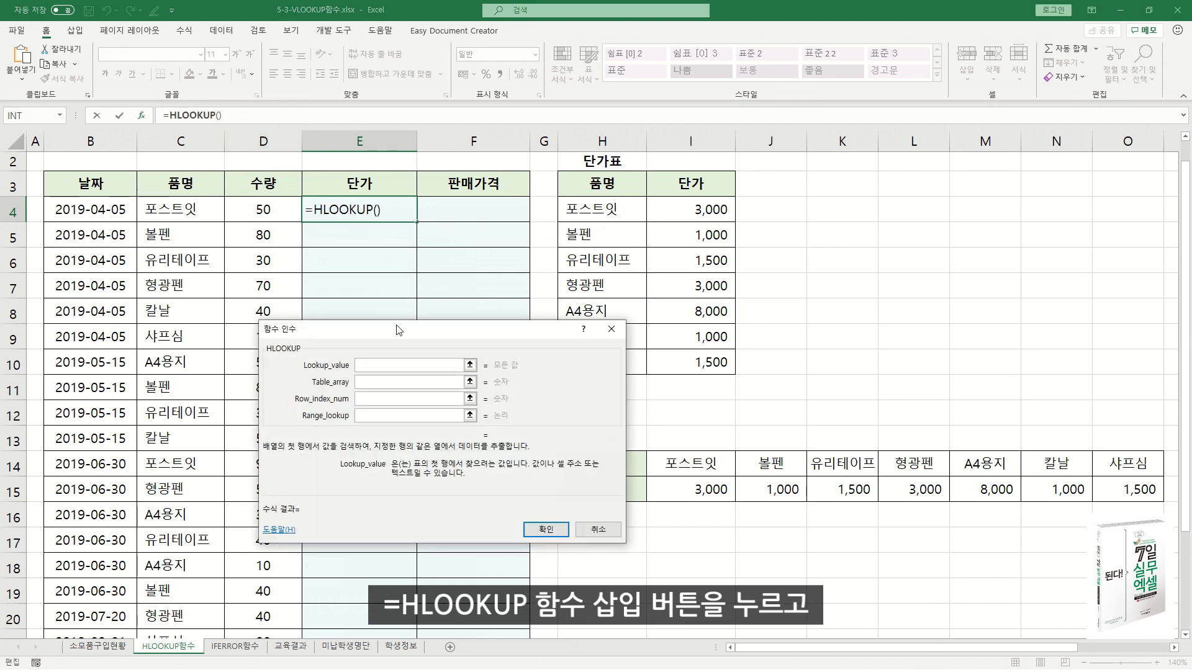
{"action": "left_click_drag", "start_coordinate": [399, 330], "coordinate": [388, 238]}
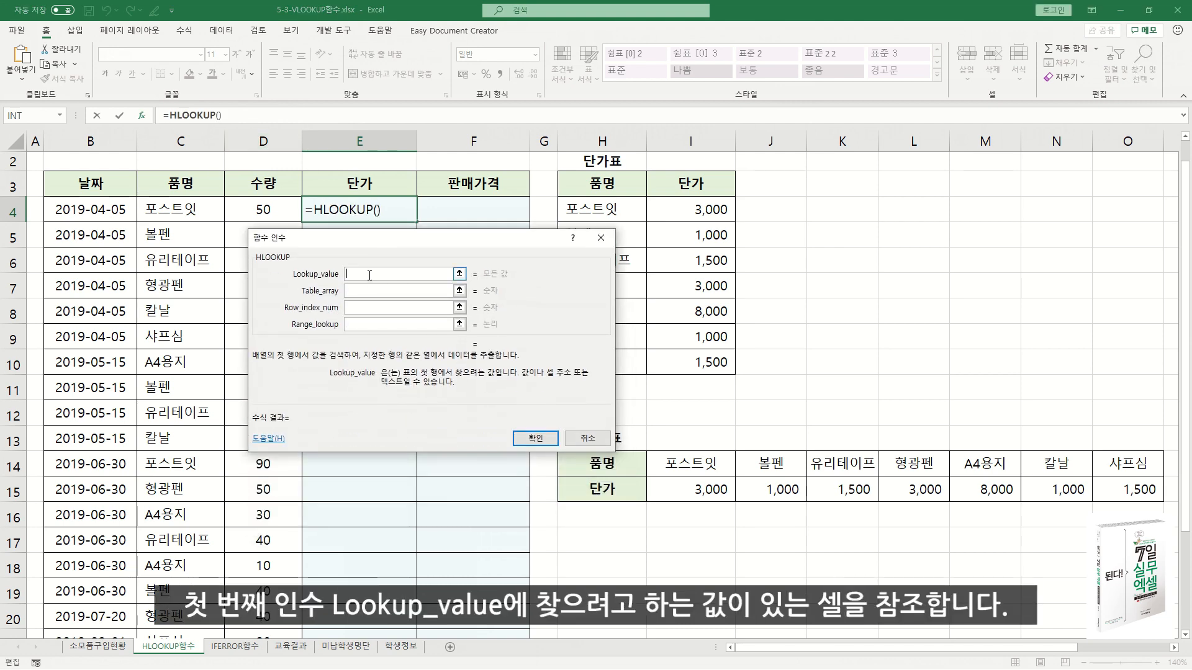
{"action": "left_click", "coordinate": [183, 208]}
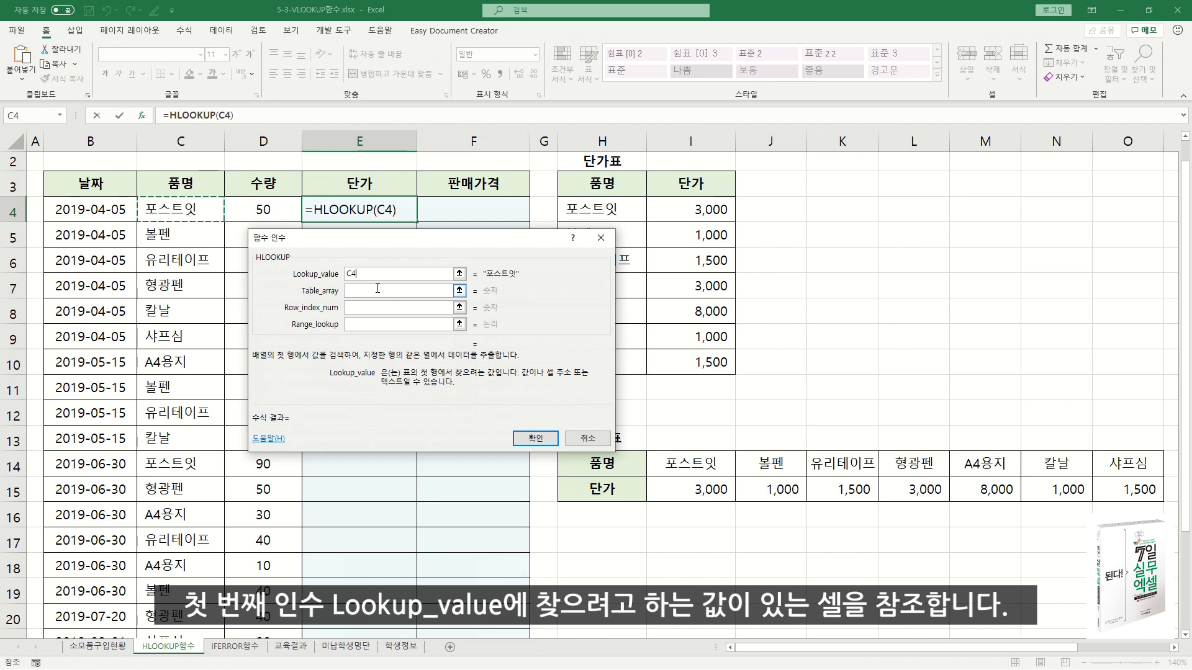
Set the Table_array argument to the horizontal 단가표 data range as the absolute reference $I$14:$O$15.
{"action": "key", "text": "Tab"}
{"action": "left_click_drag", "start_coordinate": [677, 470], "coordinate": [1122, 482]}
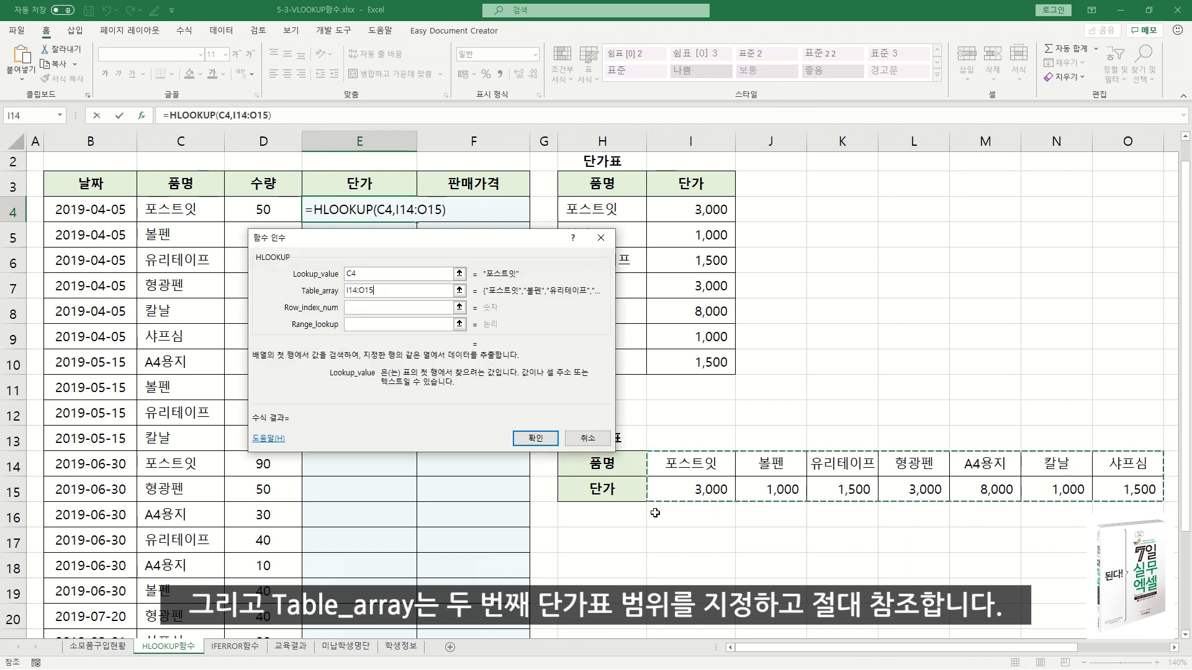
{"action": "key", "text": "F4"}
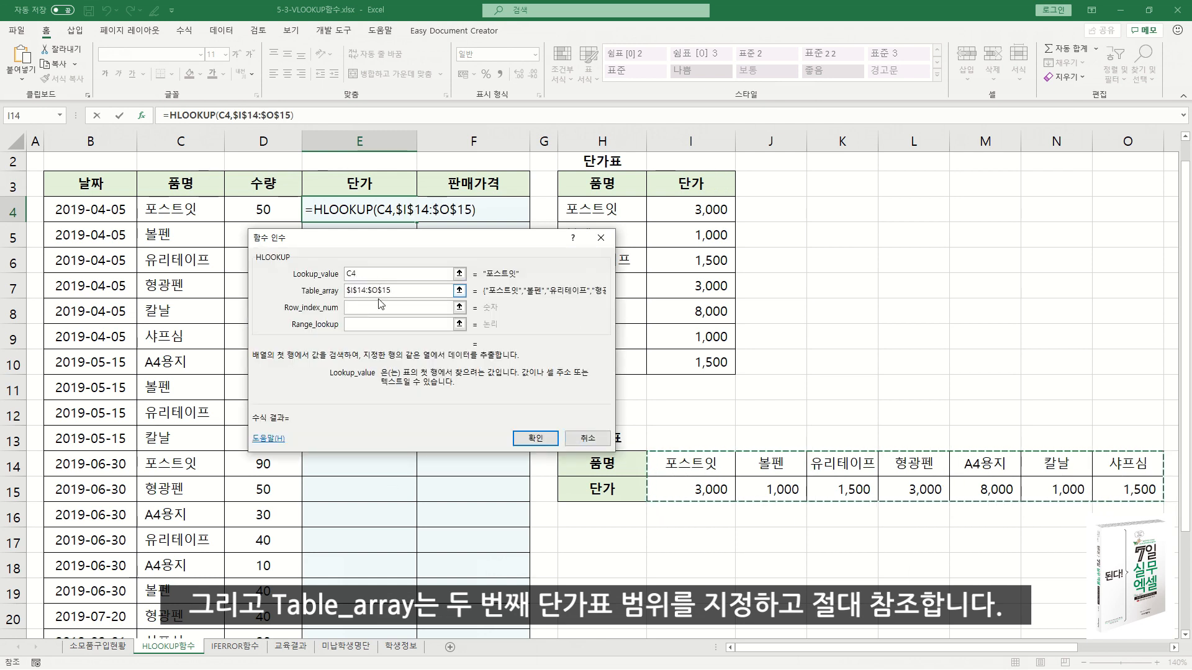
{"action": "left_click", "coordinate": [411, 293]}
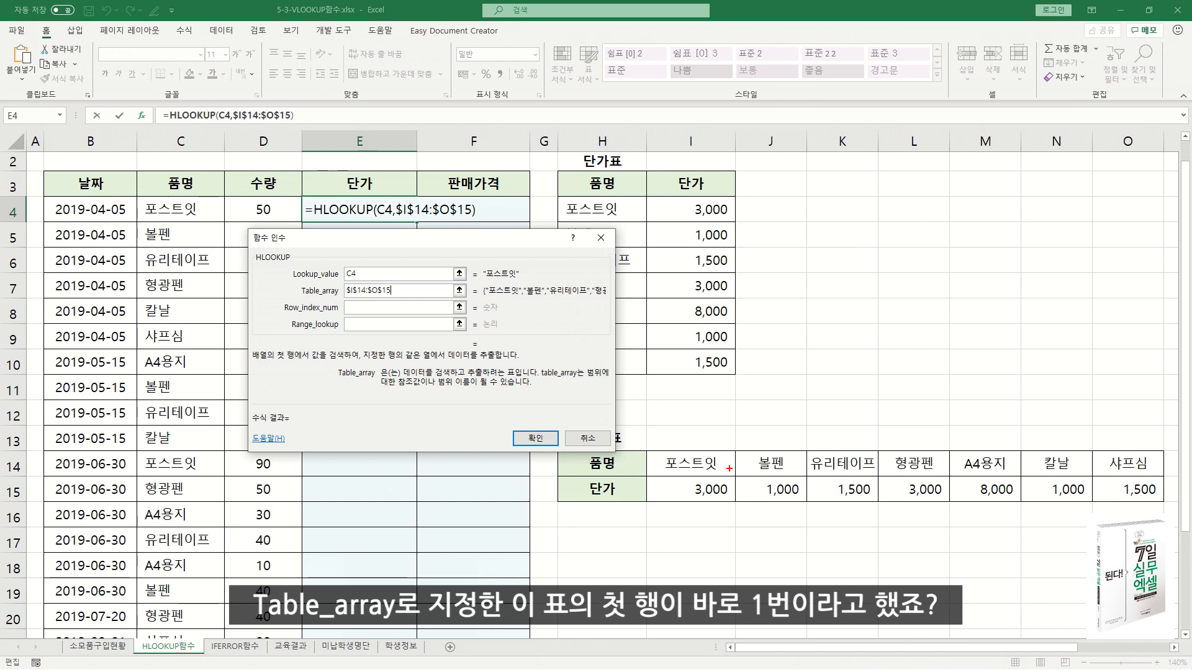
{"action": "mouse_move", "coordinate": [647, 452]}
{"action": "left_mouse_down"}
{"action": "mouse_move", "coordinate": [777, 495]}
{"action": "mouse_move", "coordinate": [1158, 500]}
{"action": "left_mouse_up"}
{"action": "mouse_move", "coordinate": [709, 481]}
{"action": "left_mouse_down"}
{"action": "mouse_move", "coordinate": [703, 494]}
{"action": "mouse_move", "coordinate": [734, 495]}
{"action": "left_mouse_up"}
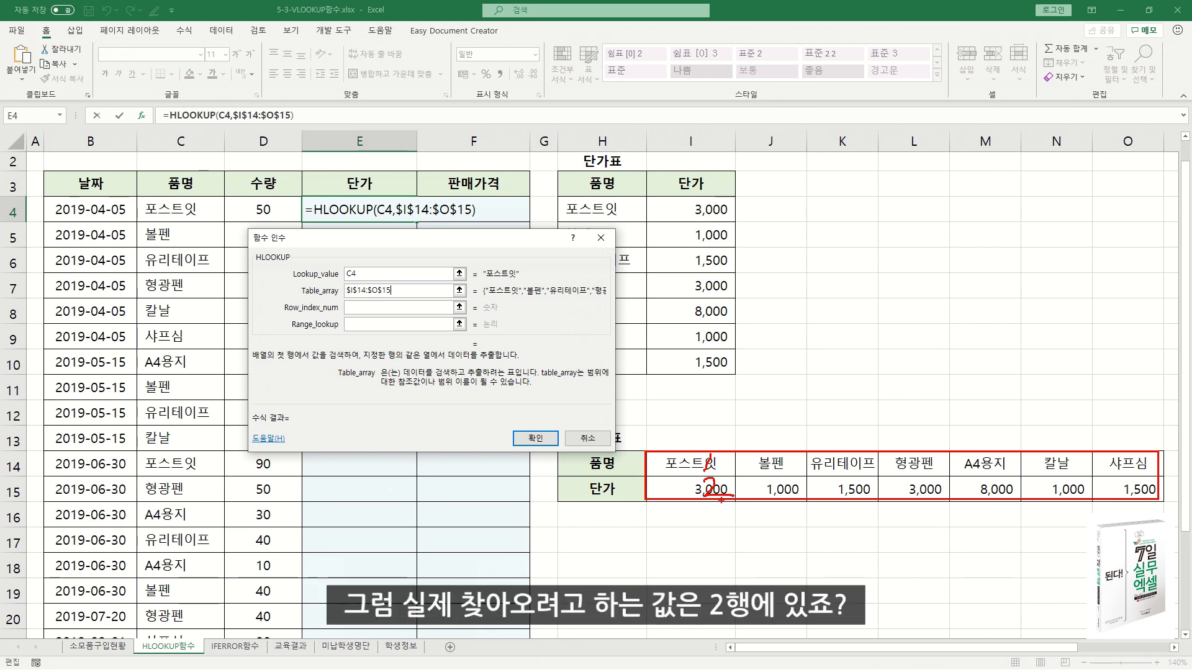
{"action": "key", "text": "Escape"}
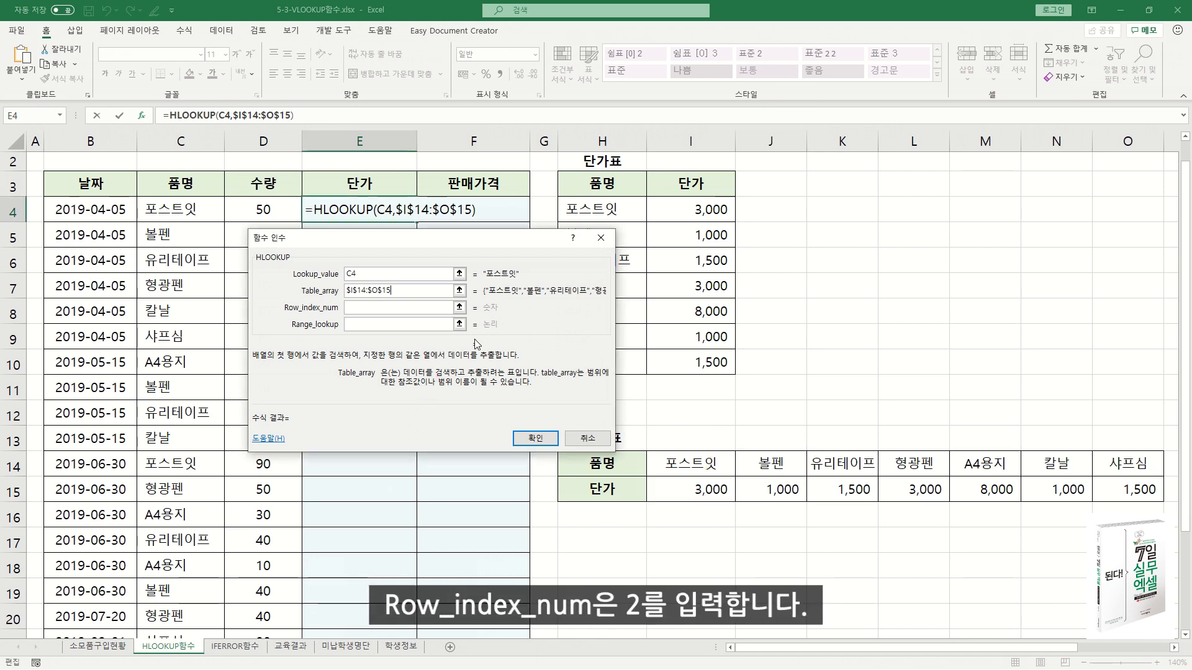
Set Row_index_num to 2 and Range_lookup to 0 for an exact match, and enter the HLOOKUP formula in E4.
{"action": "left_click", "coordinate": [371, 308]}
{"action": "type", "text": "2"}
{"action": "left_click", "coordinate": [365, 323]}
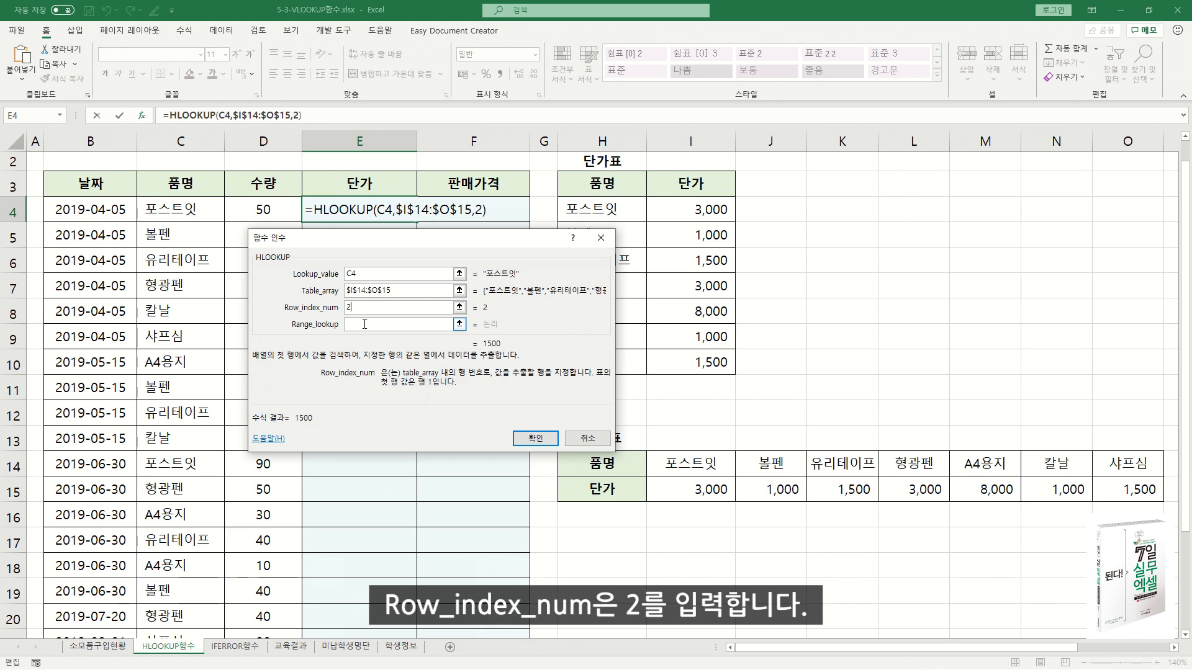
{"action": "type", "text": "0"}
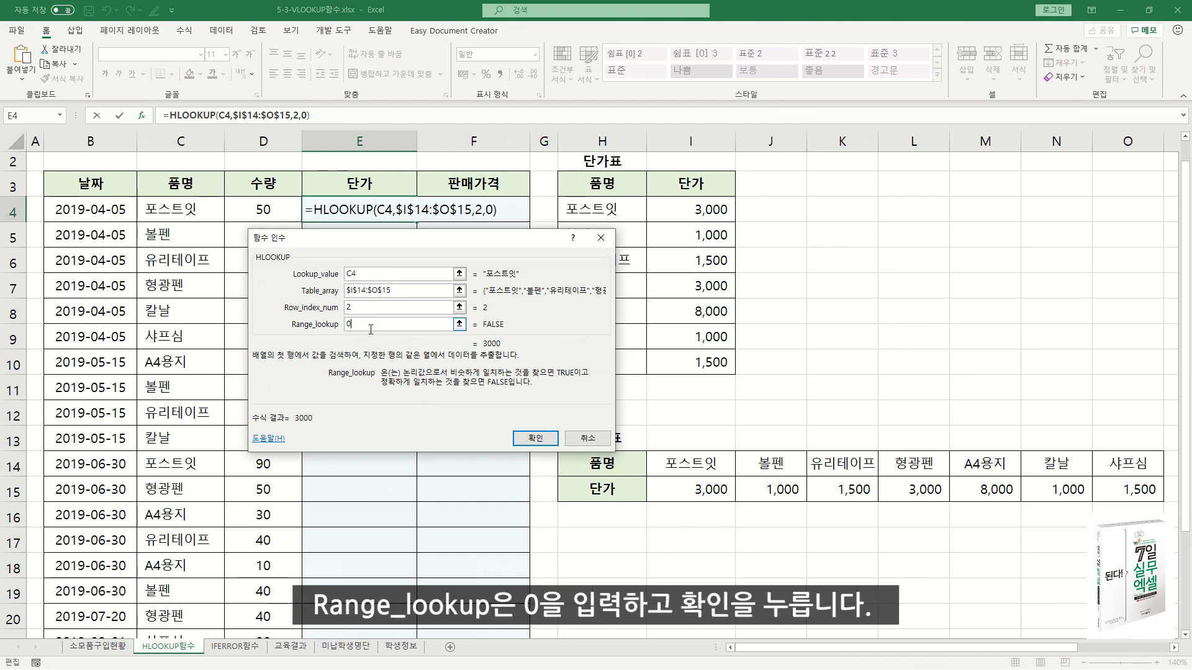
{"action": "left_click", "coordinate": [537, 439]}
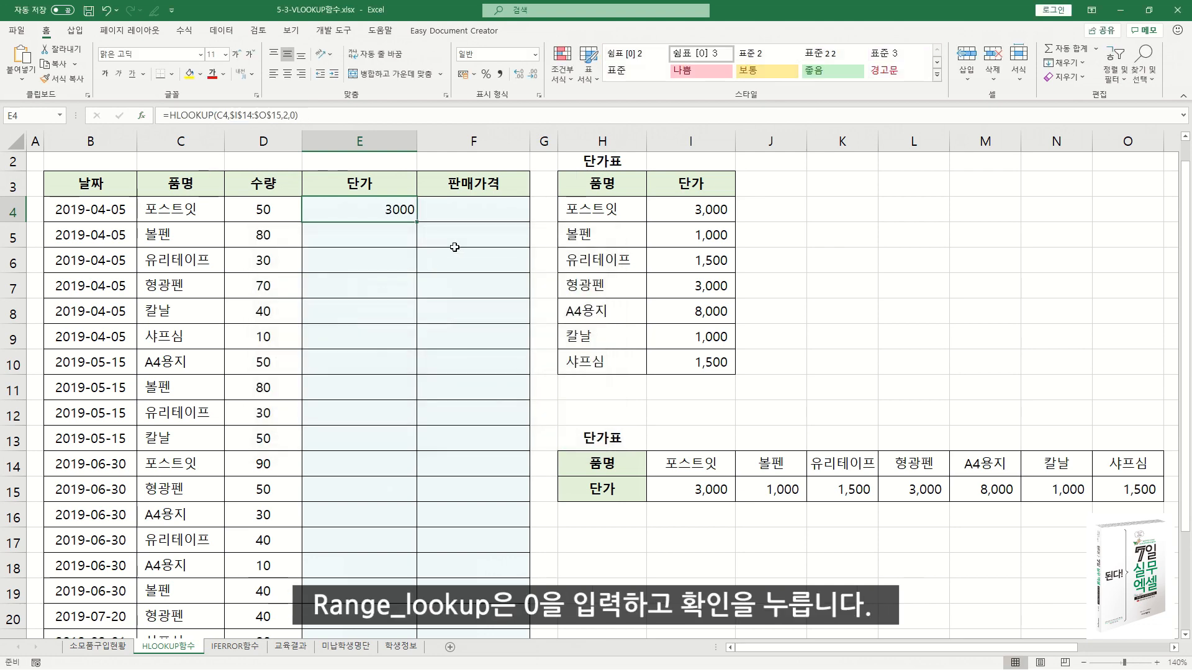
Format the price in E4 with the comma style and fill the HLOOKUP formula down the whole 단가 column.
{"action": "right_click", "coordinate": [410, 212]}
{"action": "left_click", "coordinate": [549, 174]}
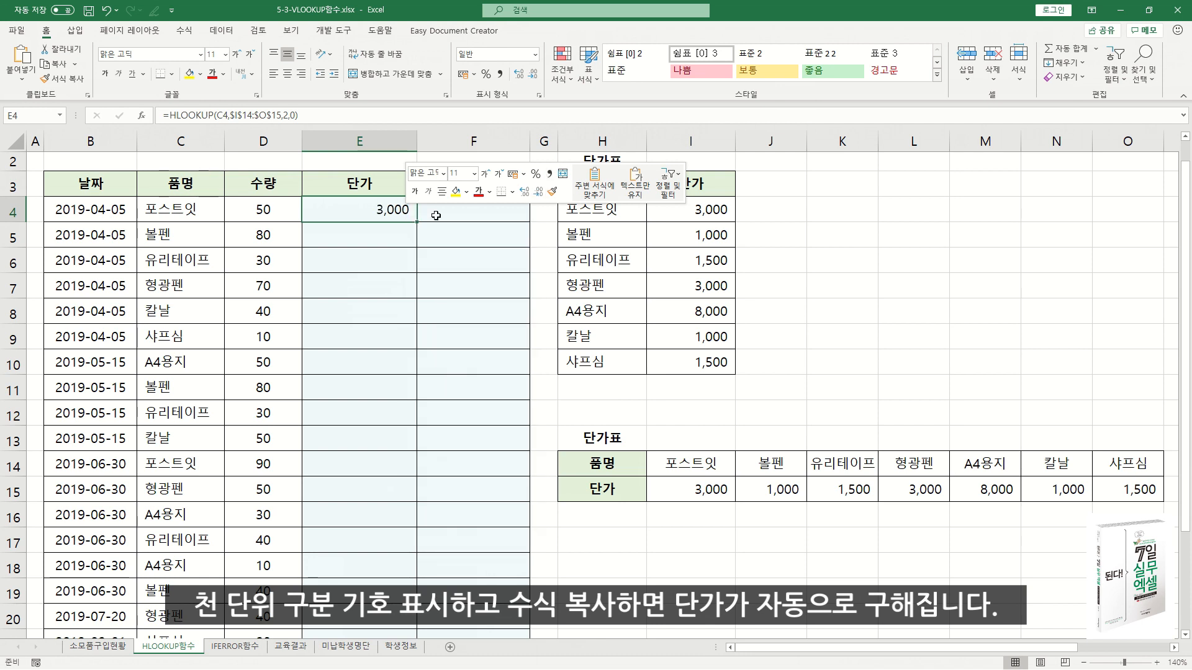
{"action": "double_click", "coordinate": [417, 221]}
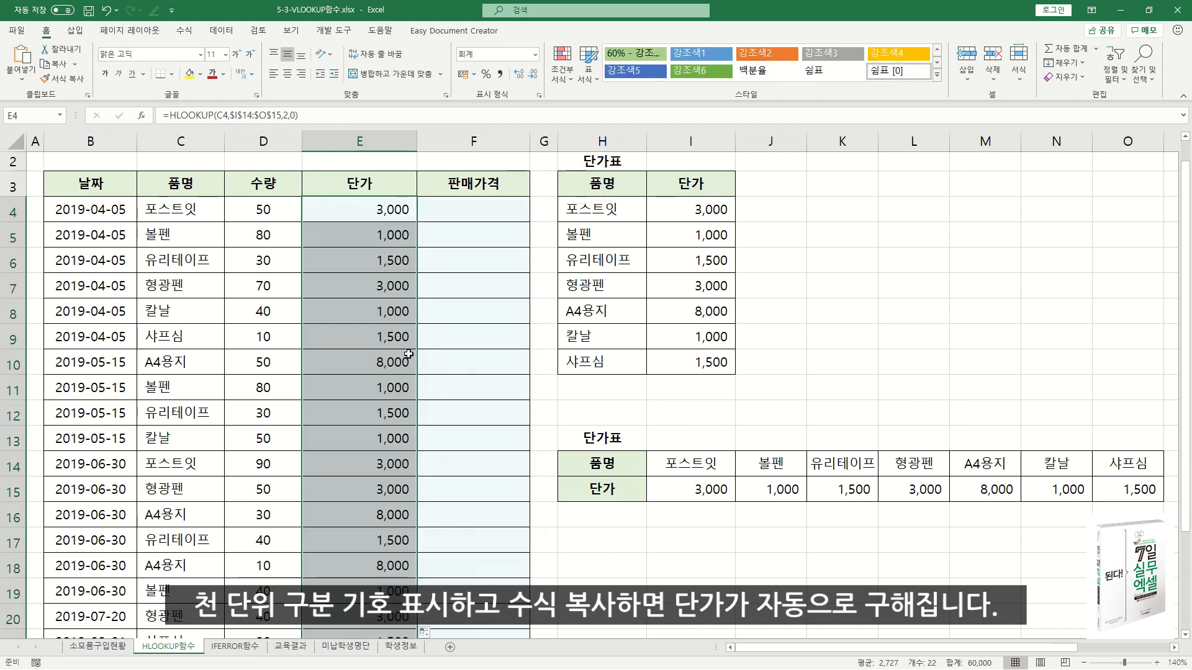
{"action": "left_click", "coordinate": [398, 234]}
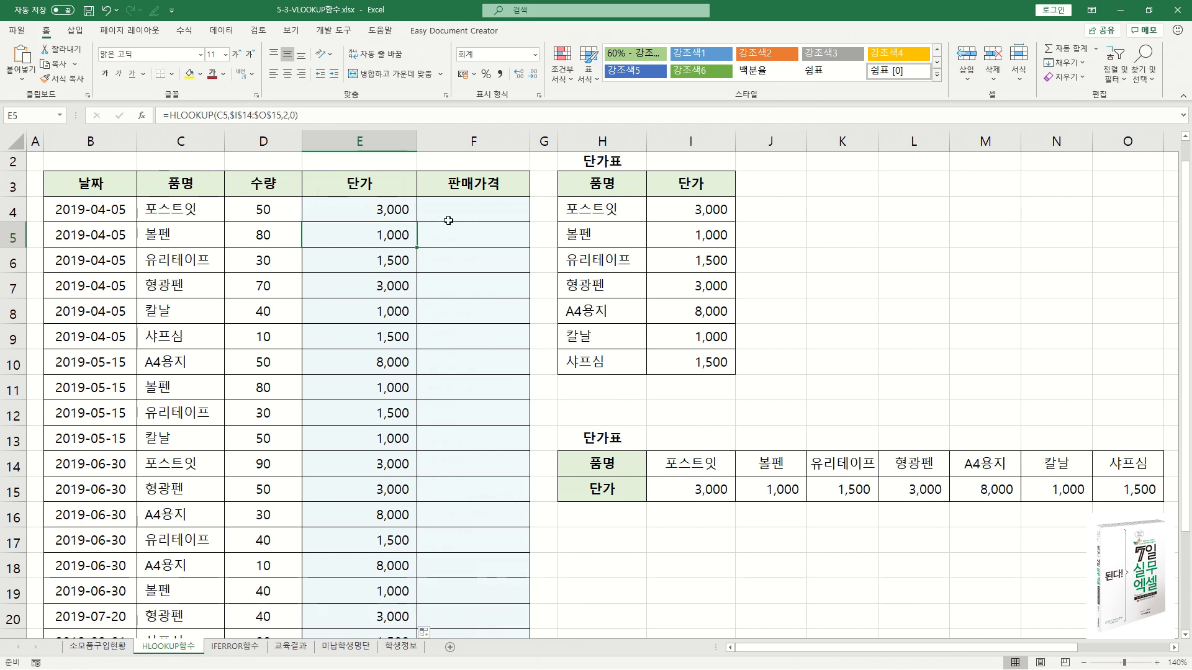
{"action": "left_click", "coordinate": [783, 489]}
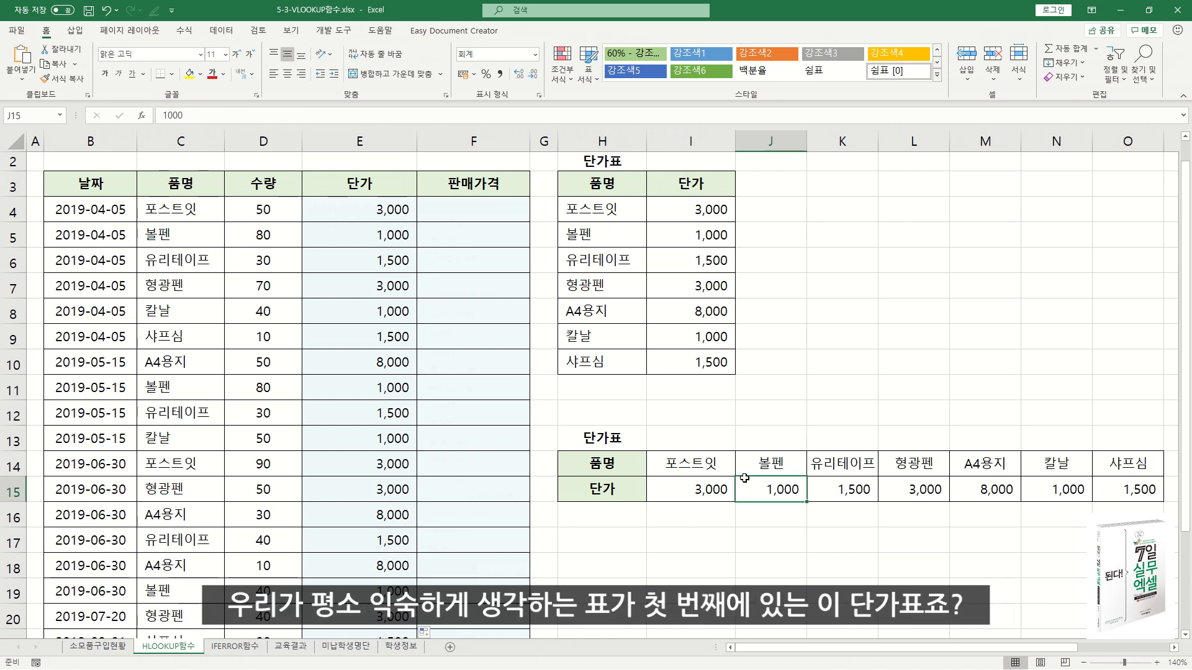
{"action": "left_click", "coordinate": [581, 182]}
{"action": "left_click_drag", "start_coordinate": [581, 181], "coordinate": [692, 366]}
{"action": "left_click", "coordinate": [628, 461]}
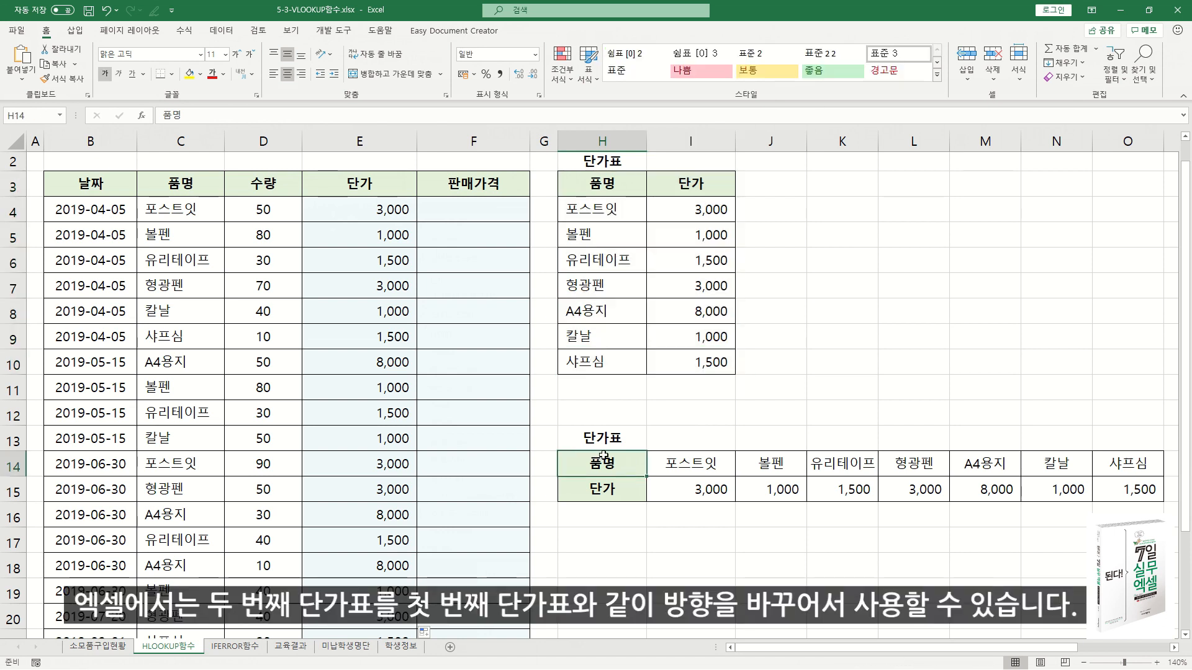
Copy the horizontal 단가표 range H14:O15 and paste it at K3 using Paste Special with rows and columns transposed.
{"action": "left_click_drag", "start_coordinate": [604, 460], "coordinate": [1167, 506]}
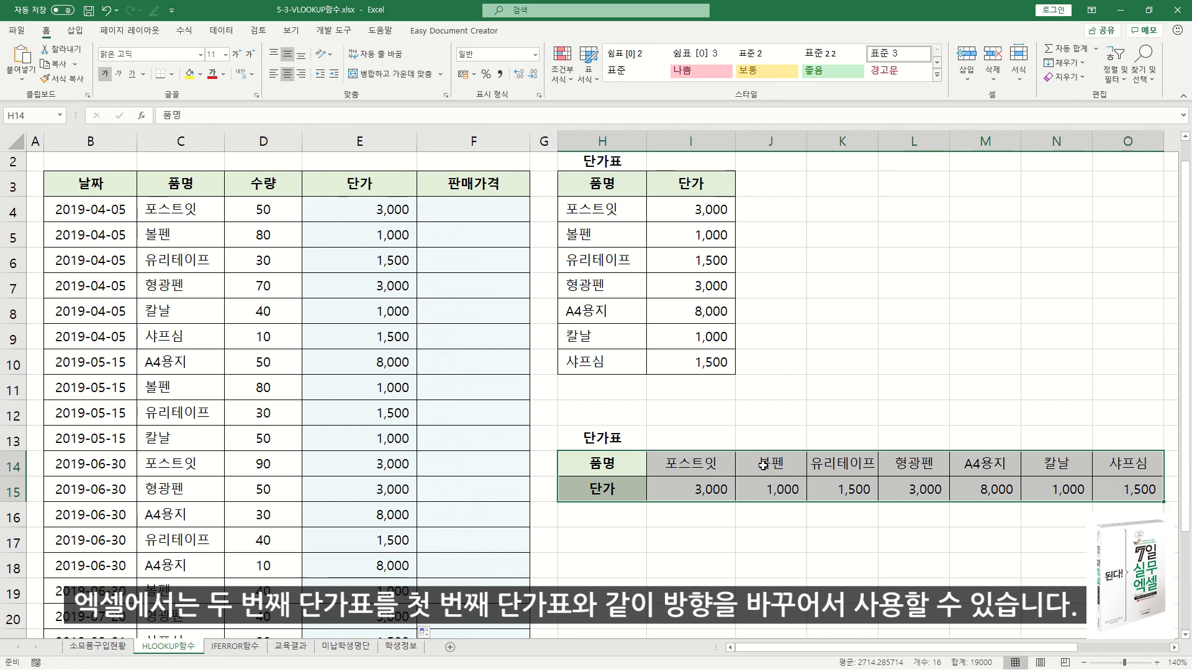
{"action": "right_click", "coordinate": [731, 468]}
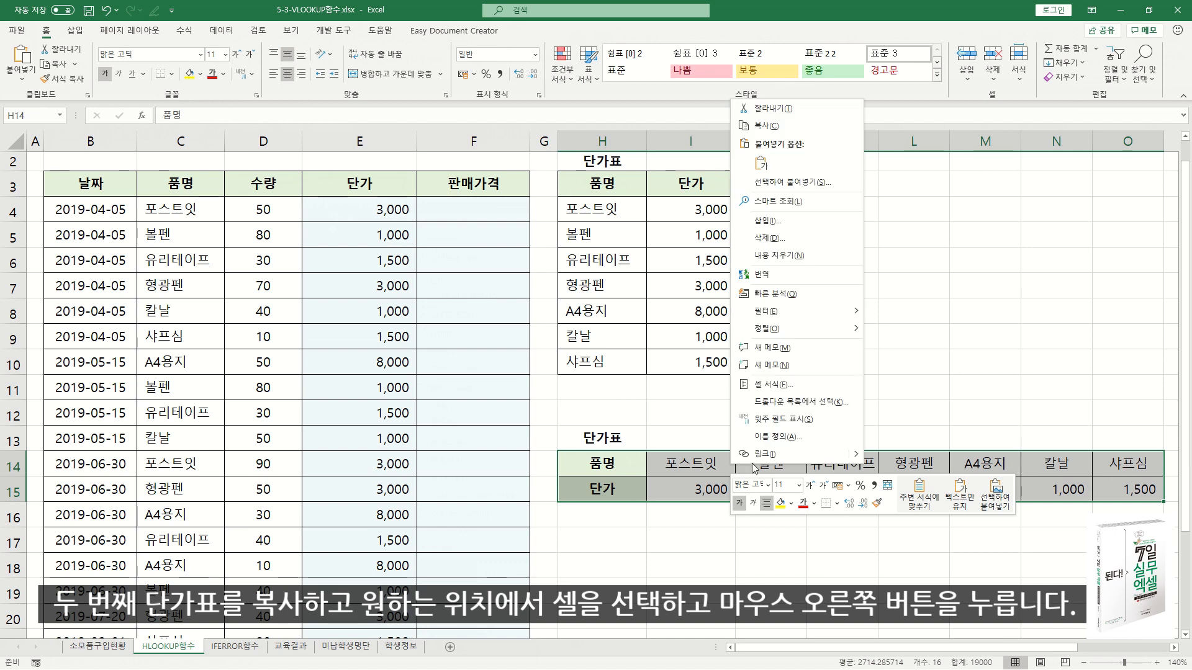
{"action": "left_click", "coordinate": [762, 125]}
{"action": "left_click", "coordinate": [845, 183]}
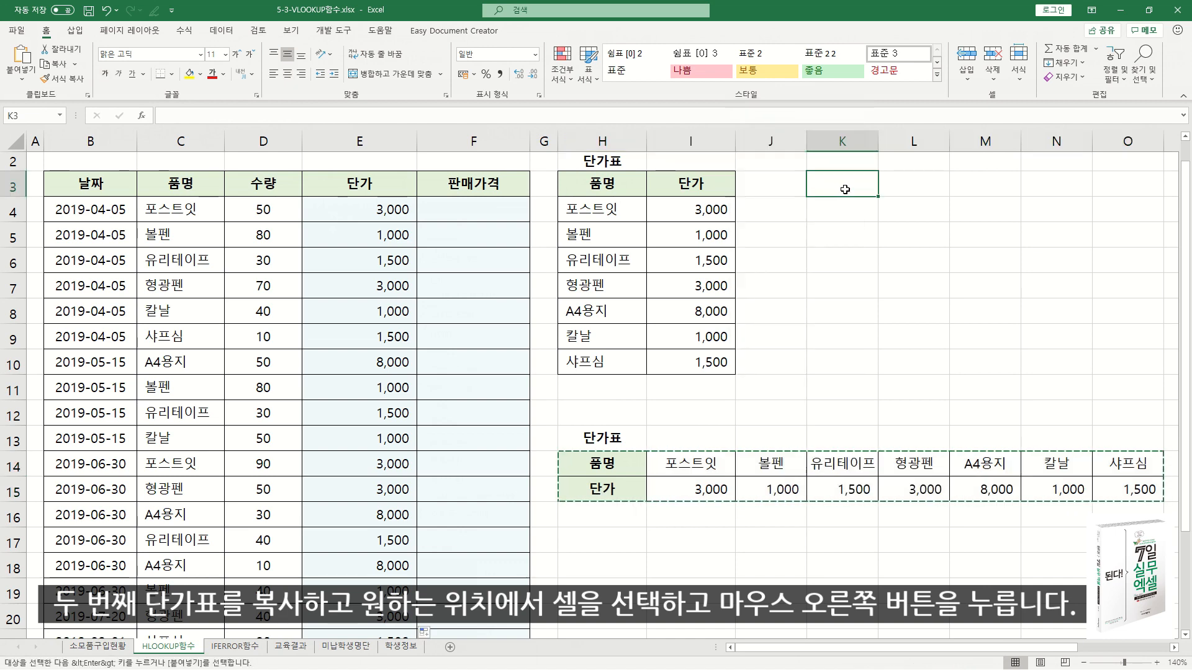
{"action": "right_click", "coordinate": [845, 185]}
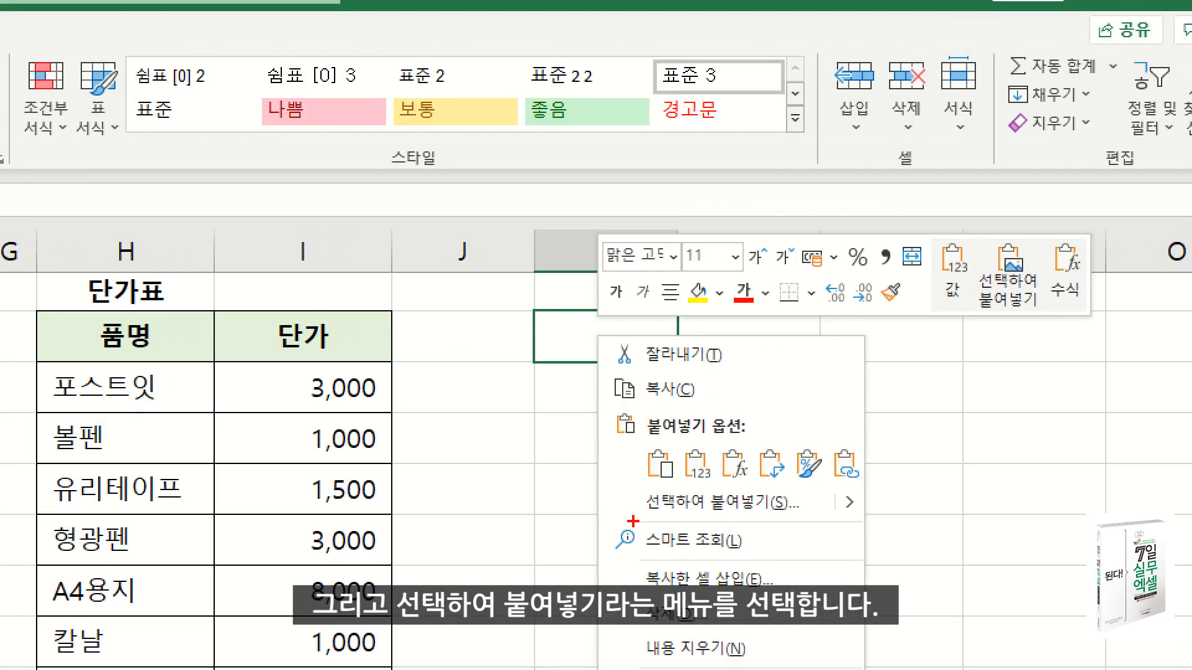
{"action": "left_click_drag", "start_coordinate": [818, 524], "coordinate": [818, 522]}
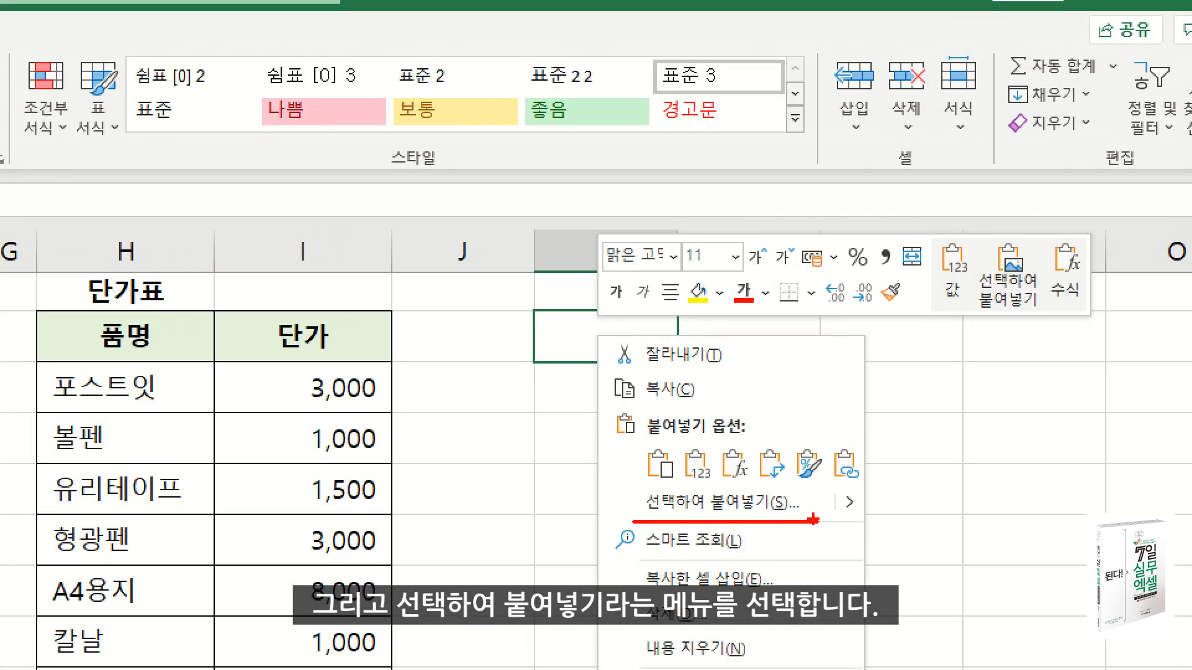
{"action": "left_click", "coordinate": [720, 501]}
{"action": "left_click", "coordinate": [687, 376]}
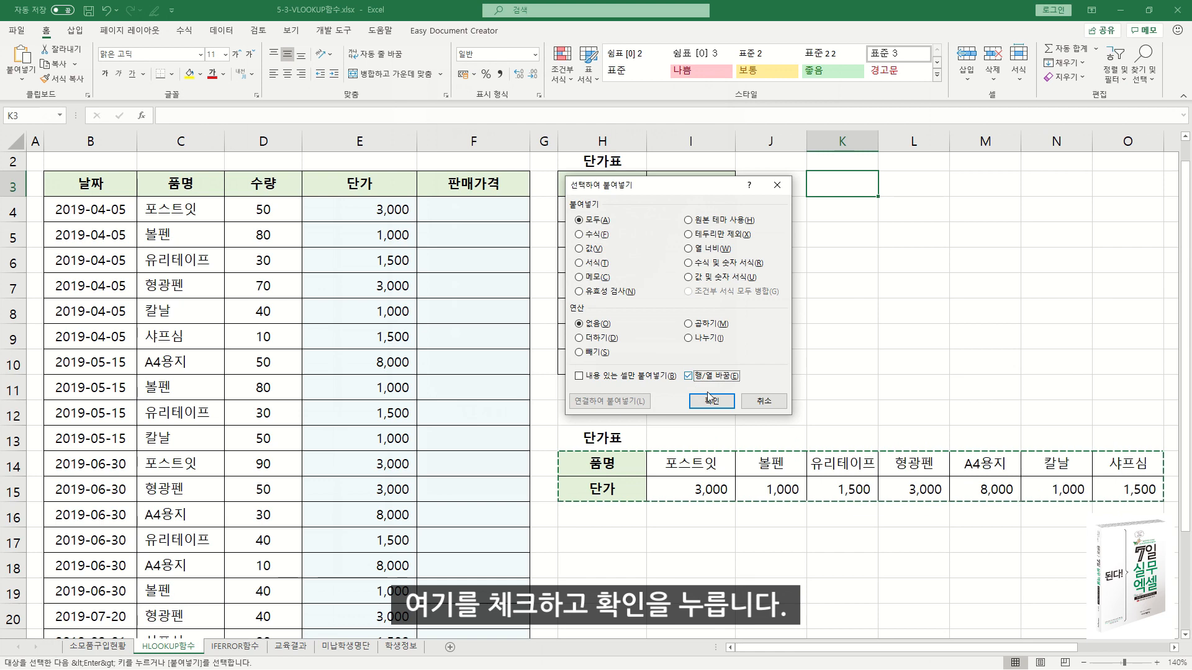
{"action": "left_click", "coordinate": [711, 400]}
{"action": "left_click", "coordinate": [691, 464]}
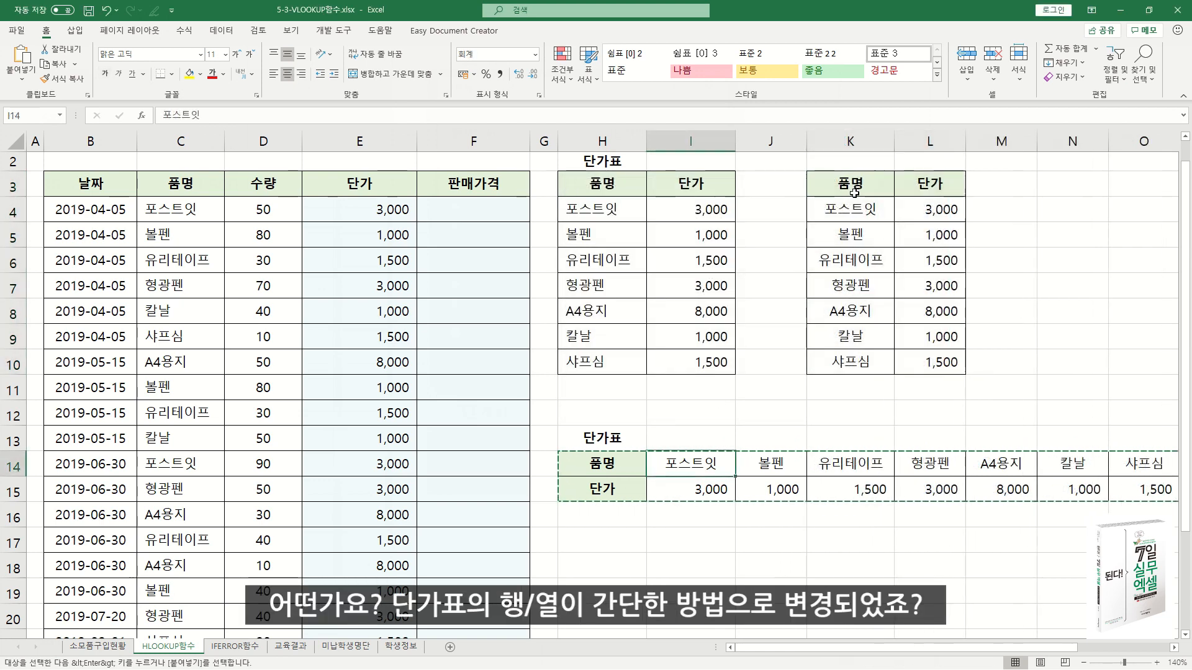